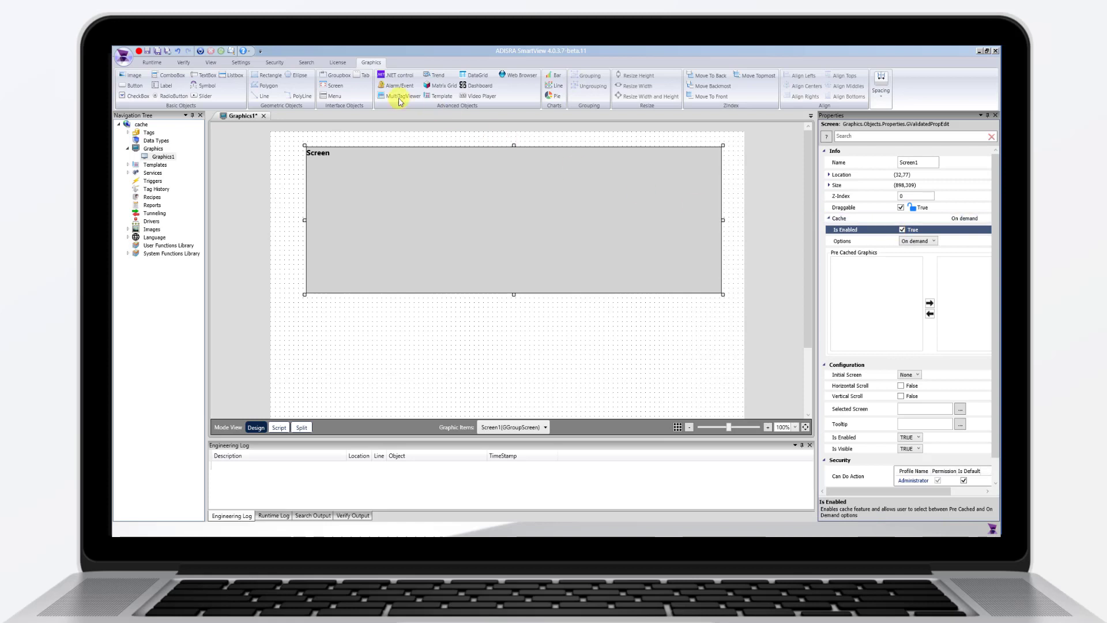
# - Draw a tab control about 560 by 185 below the screen object and expand its cache settings
pyautogui.click(364, 75)
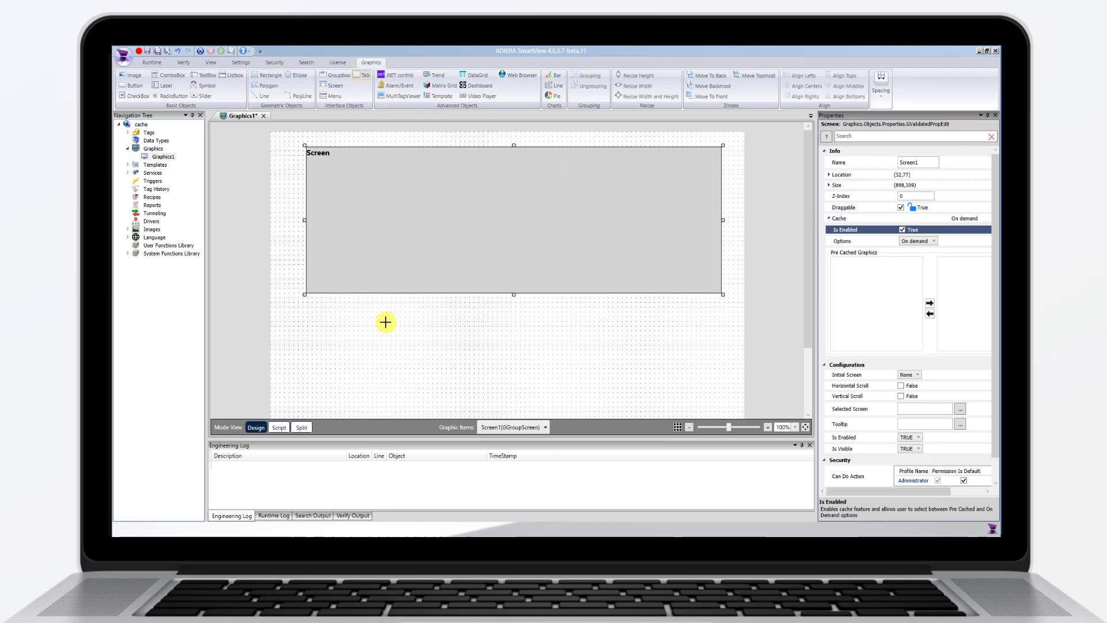
pyautogui.moveTo(384, 321); pyautogui.dragTo(646, 409)
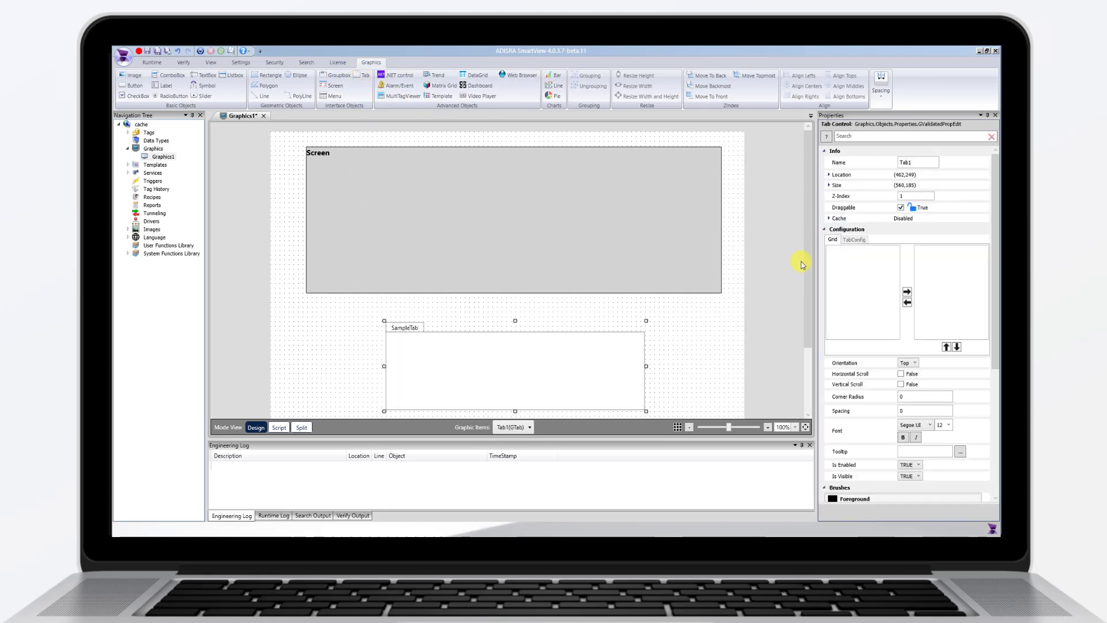
pyautogui.click(829, 219)
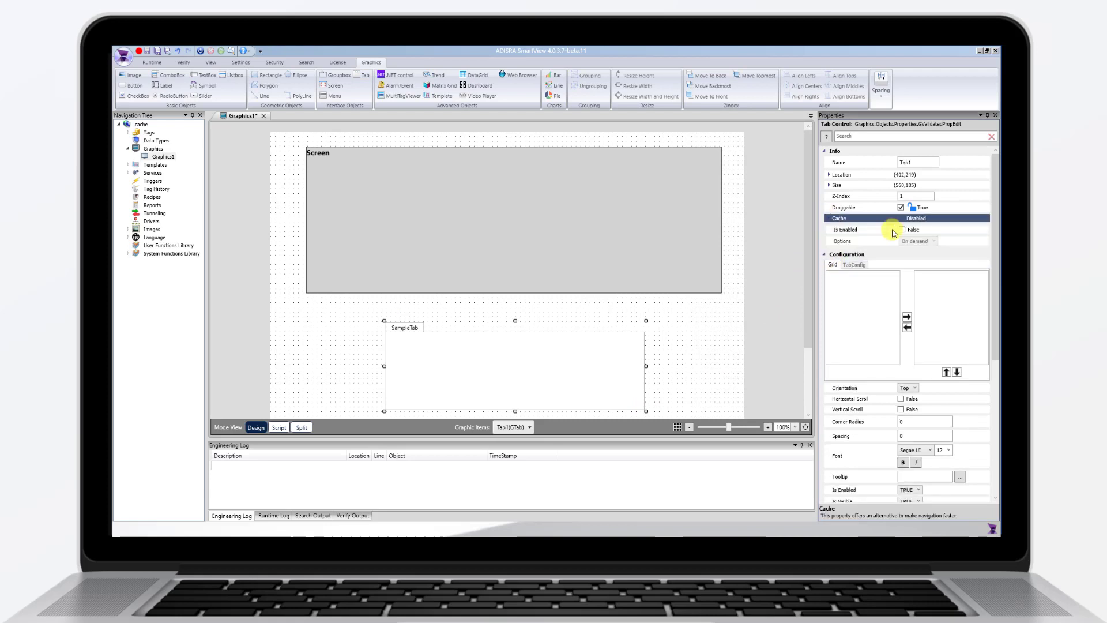
pyautogui.click(833, 230)
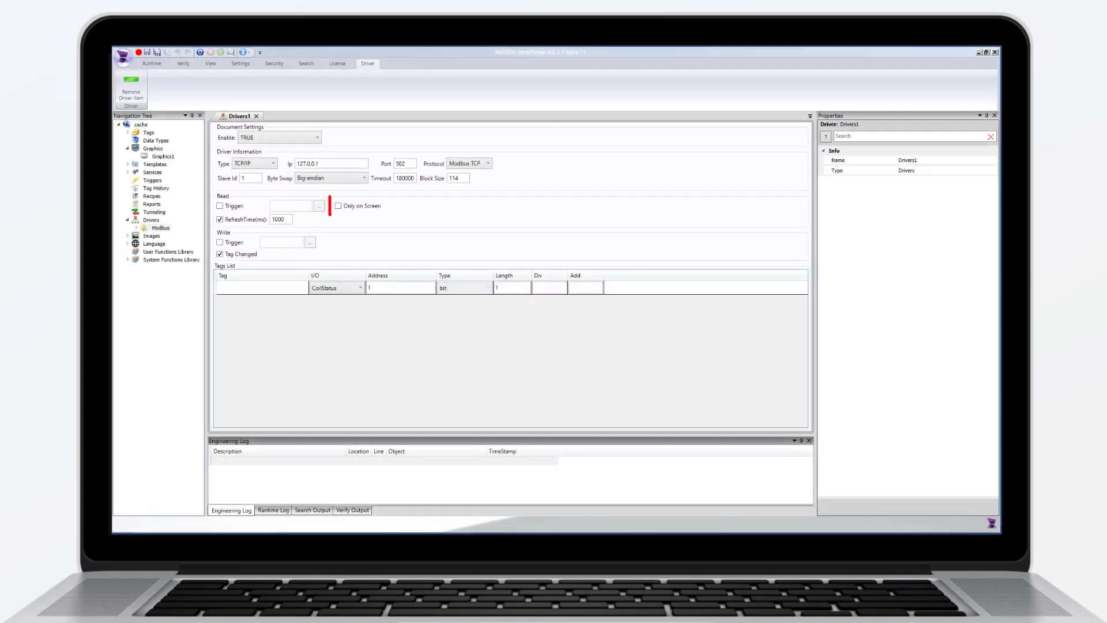
# - Enable the Only on Screen read option for the Modbus driver
pyautogui.click(337, 206)
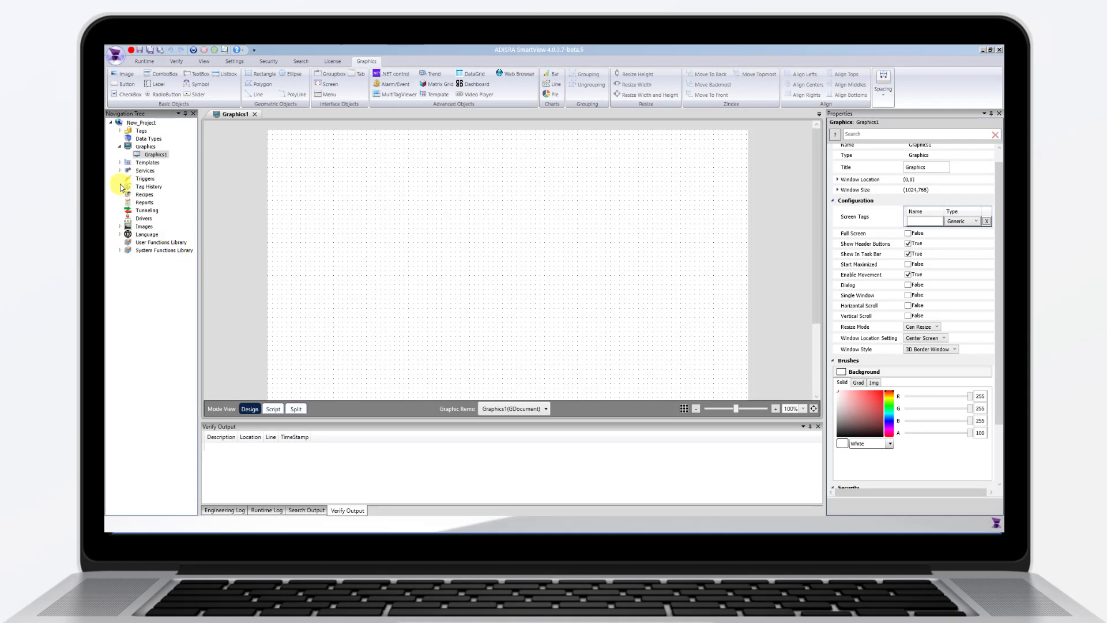
# - Insert the Tank01Oil system template from the Tanks category into the upper-left area of the Graphics1 canvas
pyautogui.click(120, 162)
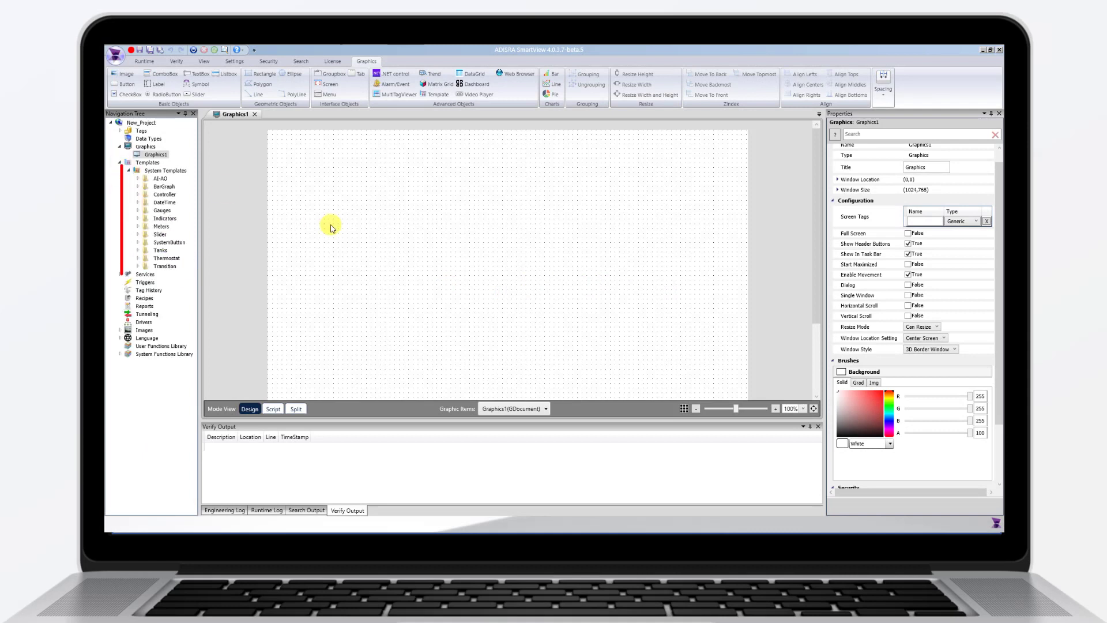
pyautogui.click(435, 95)
pyautogui.click(402, 269)
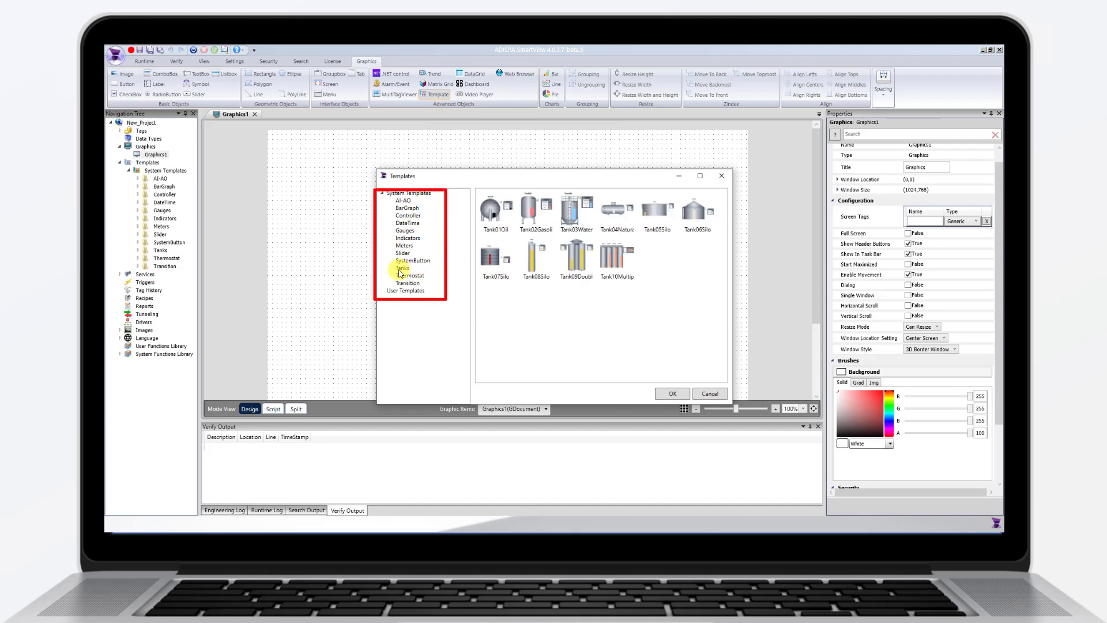
pyautogui.click(494, 214)
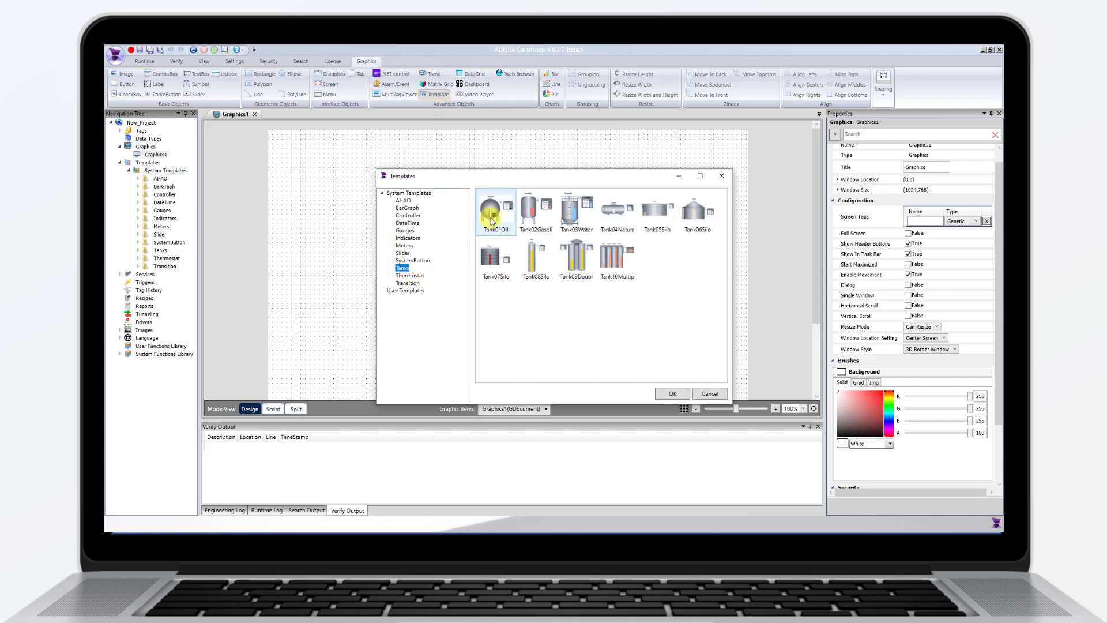
pyautogui.click(672, 394)
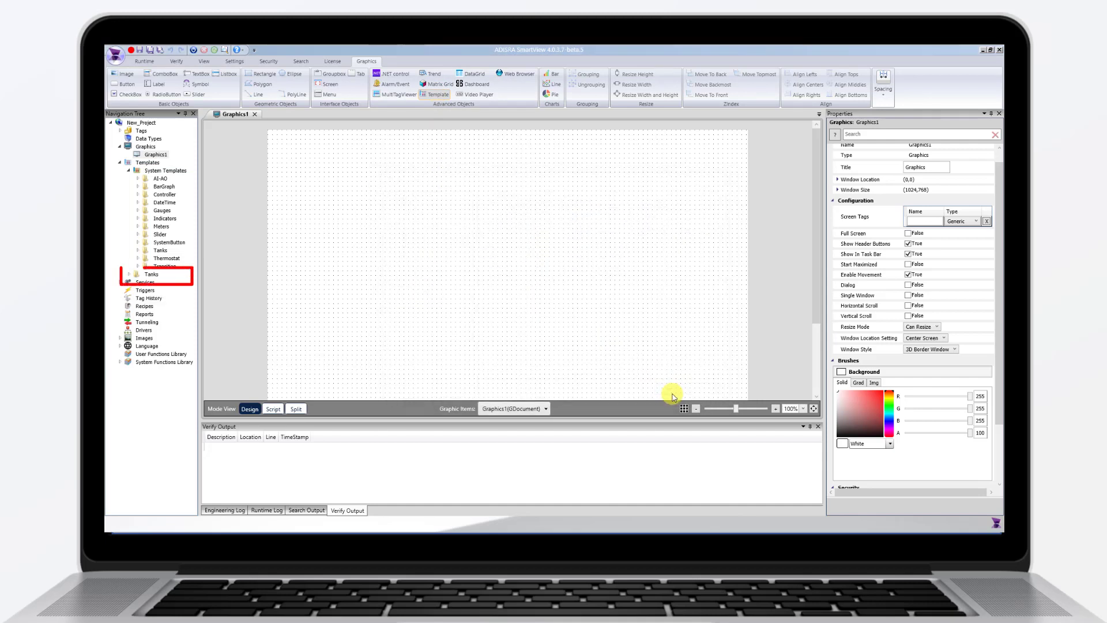
pyautogui.click(349, 185)
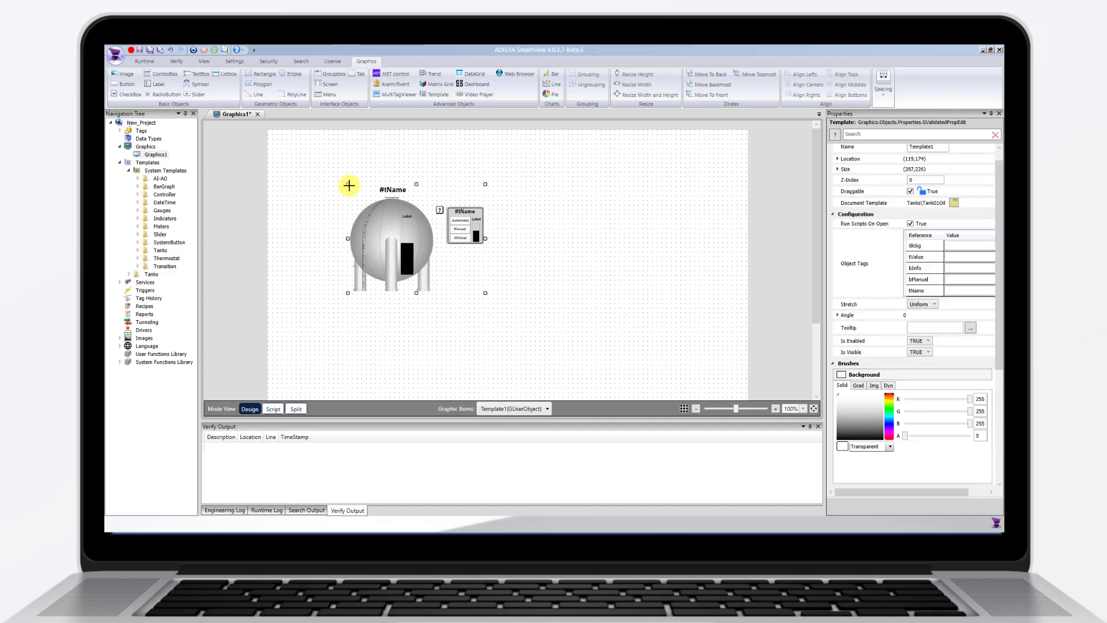
# - Look up the Tanks category among the user templates in the template library
pyautogui.click(437, 95)
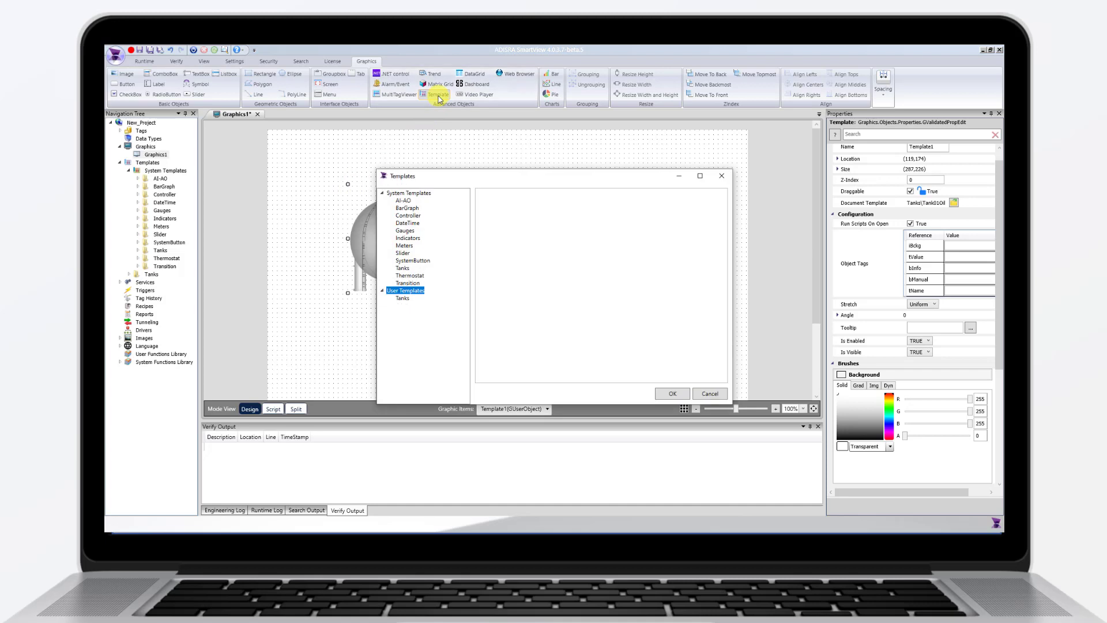
pyautogui.click(403, 297)
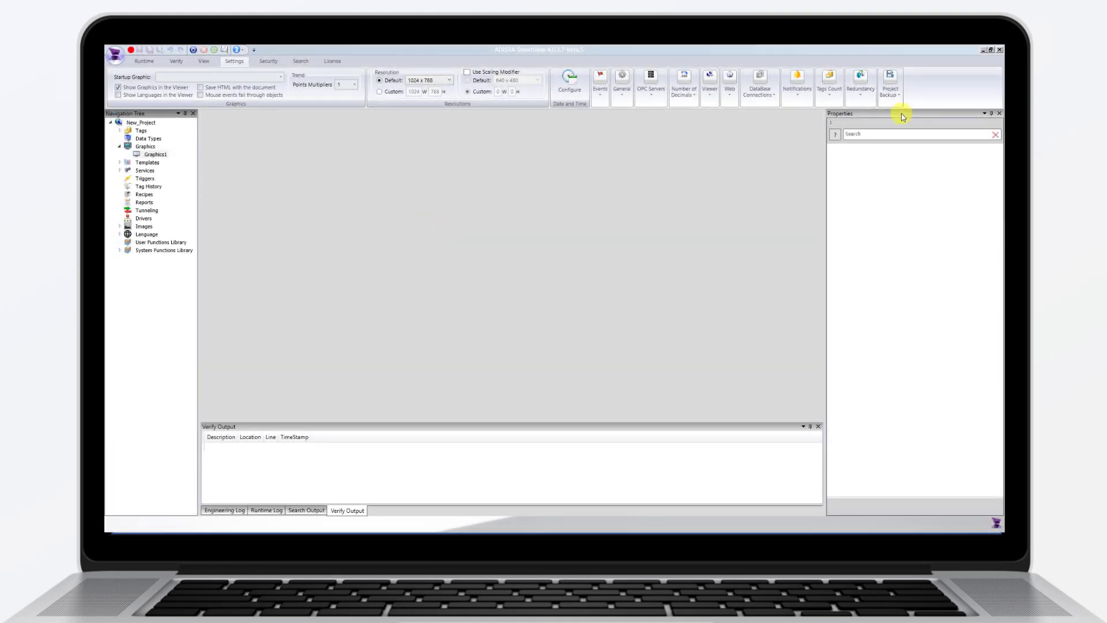
# - Undock the Properties and Navigation Tree panels, and reset the workspace layout to its default state
pyautogui.moveTo(902, 111); pyautogui.dragTo(512, 201)
pyautogui.moveTo(143, 112); pyautogui.dragTo(269, 183)
pyautogui.click(204, 61)
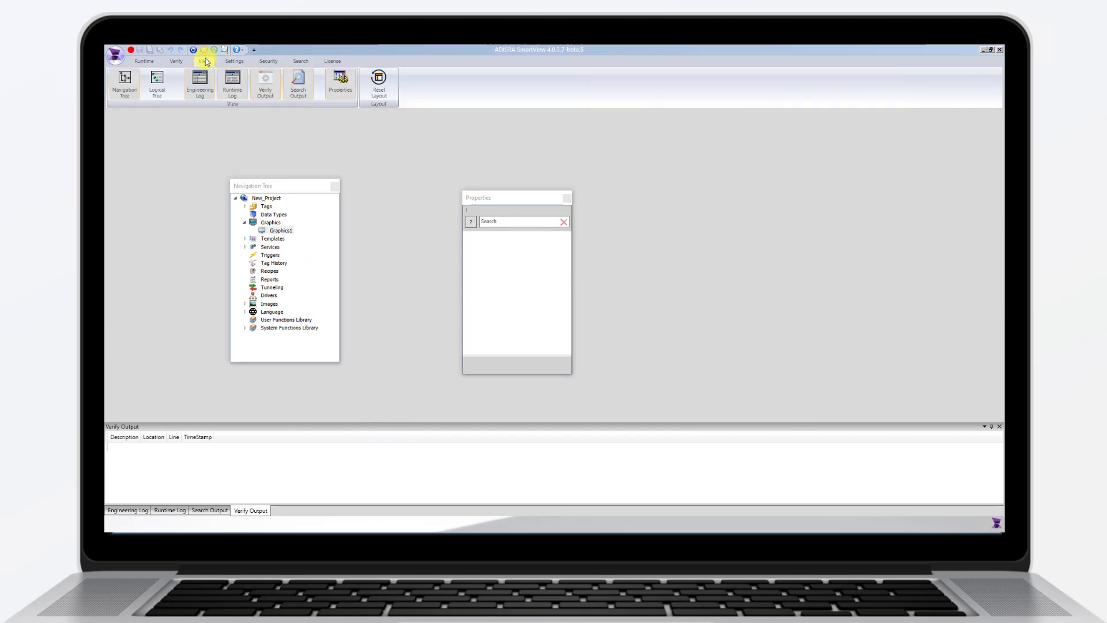
pyautogui.click(396, 97)
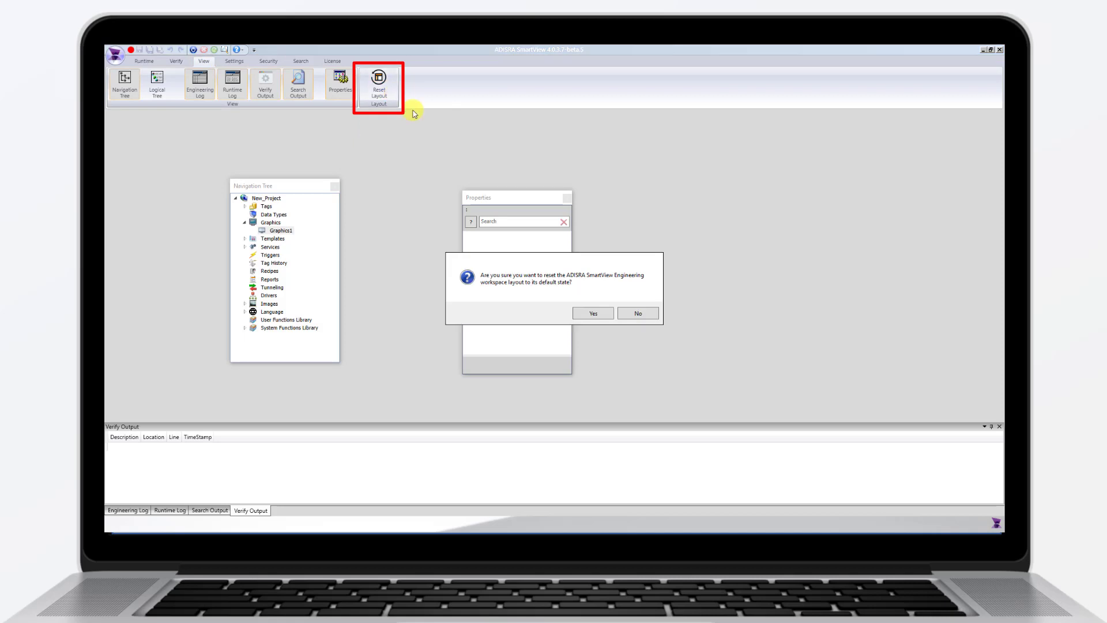
pyautogui.click(605, 314)
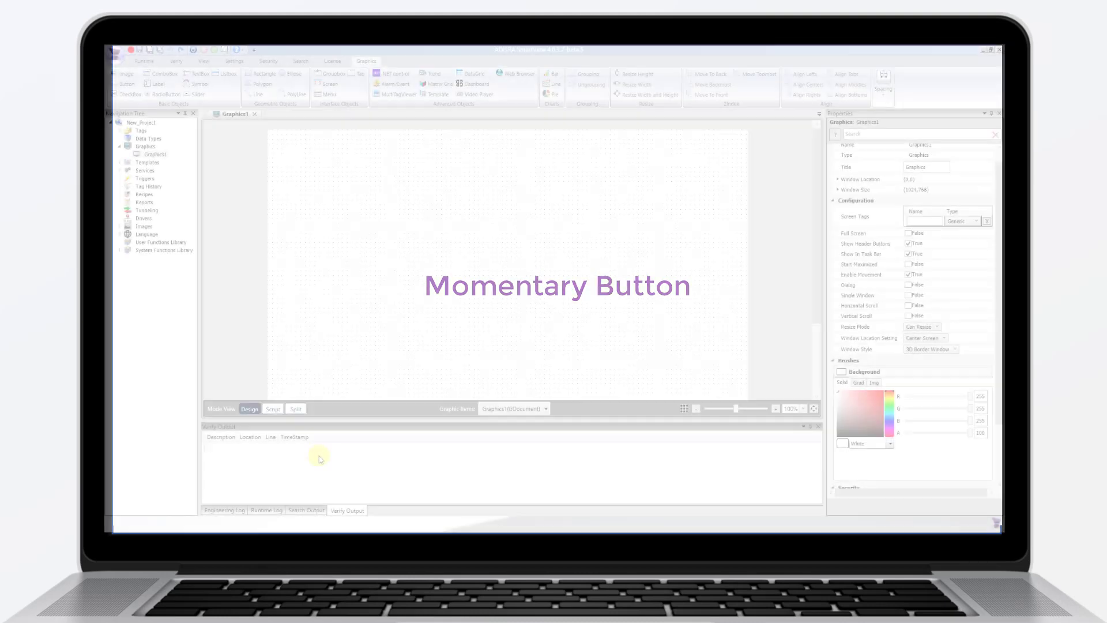
# - Draw a button about 217 by 53 on the Graphics1 canvas and set its button type to Momentary
pyautogui.click(126, 83)
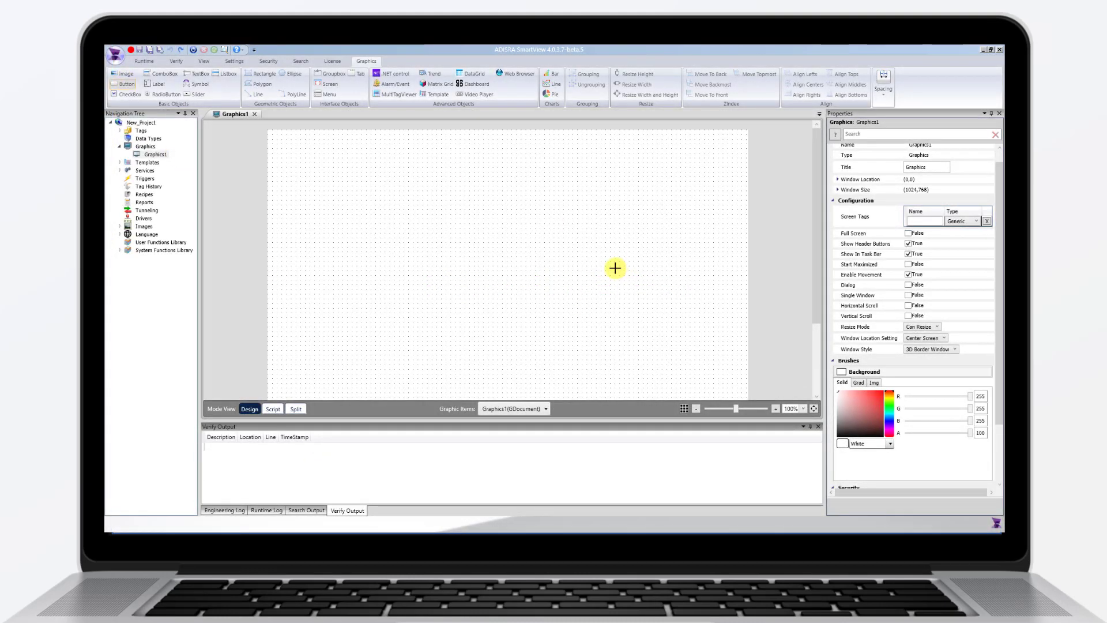
pyautogui.moveTo(615, 268); pyautogui.dragTo(719, 294)
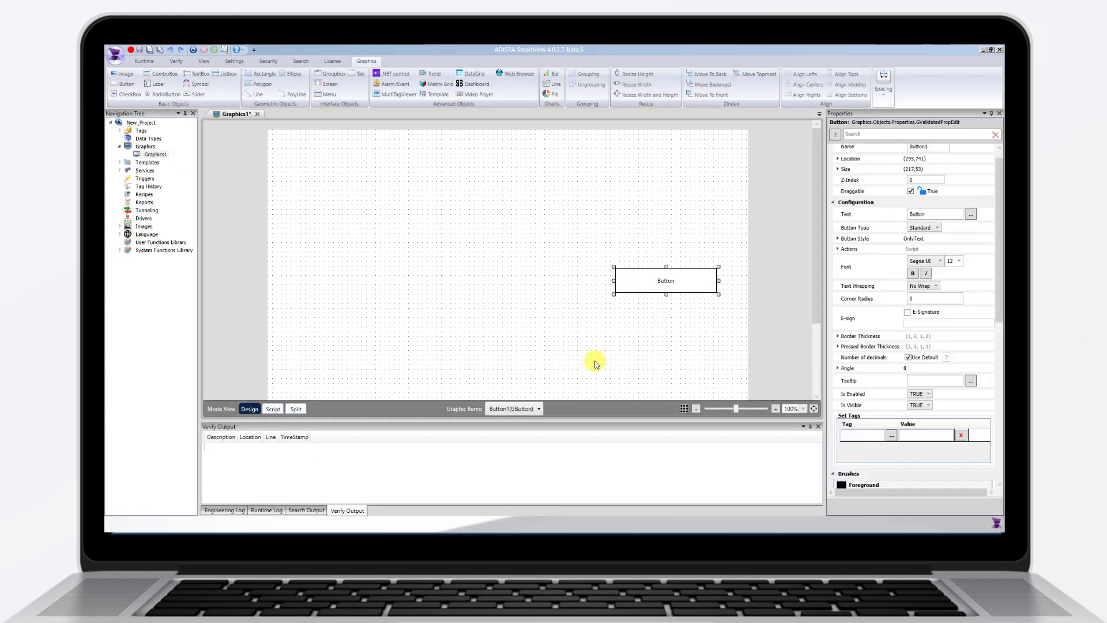
pyautogui.click(921, 230)
pyautogui.click(921, 229)
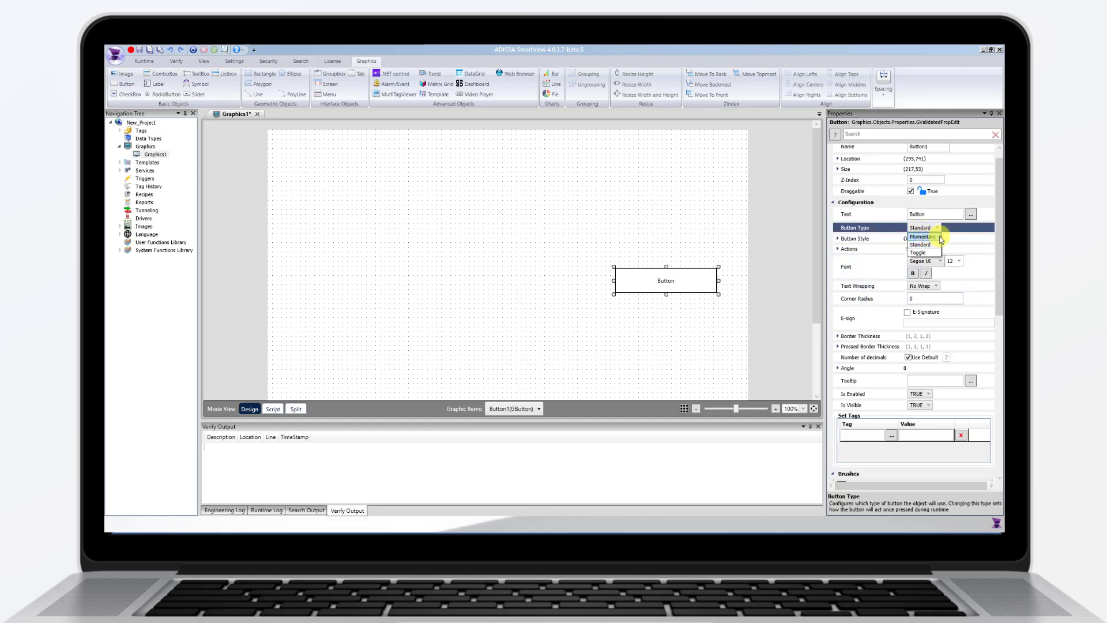
pyautogui.click(938, 237)
pyautogui.click(839, 275)
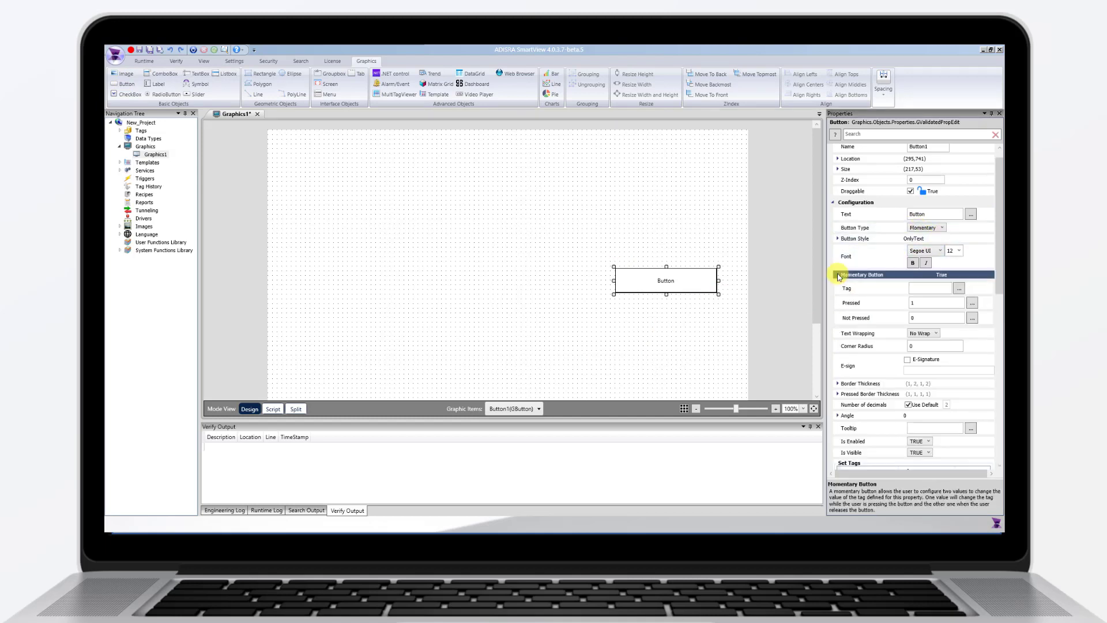
pyautogui.click(930, 288)
pyautogui.write('@ActivatedTime')
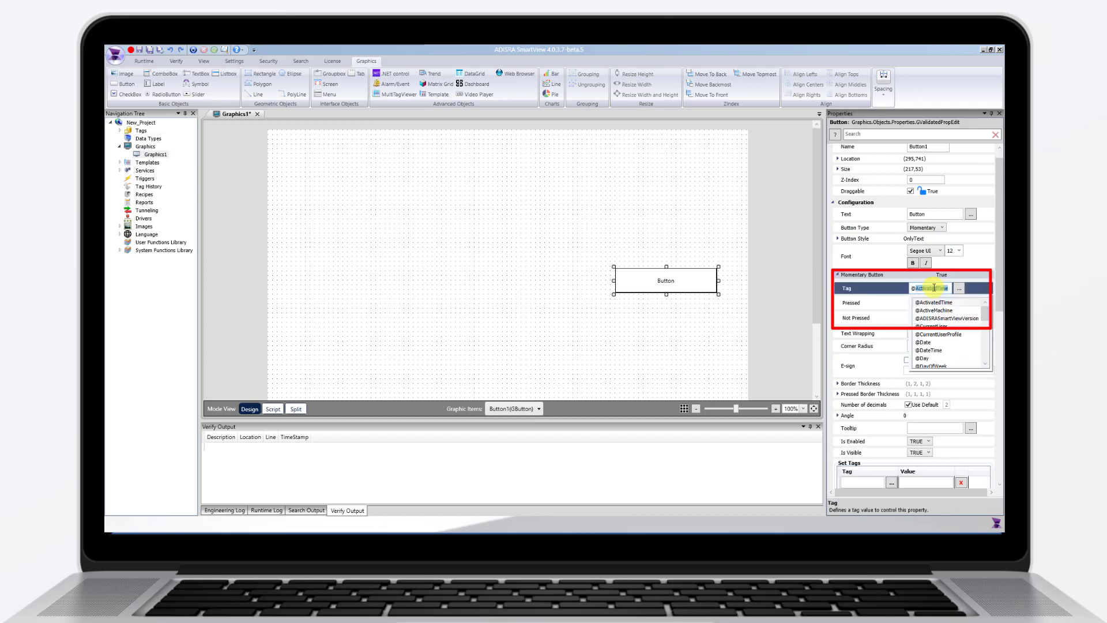
pyautogui.click(946, 301)
pyautogui.click(946, 302)
pyautogui.click(926, 318)
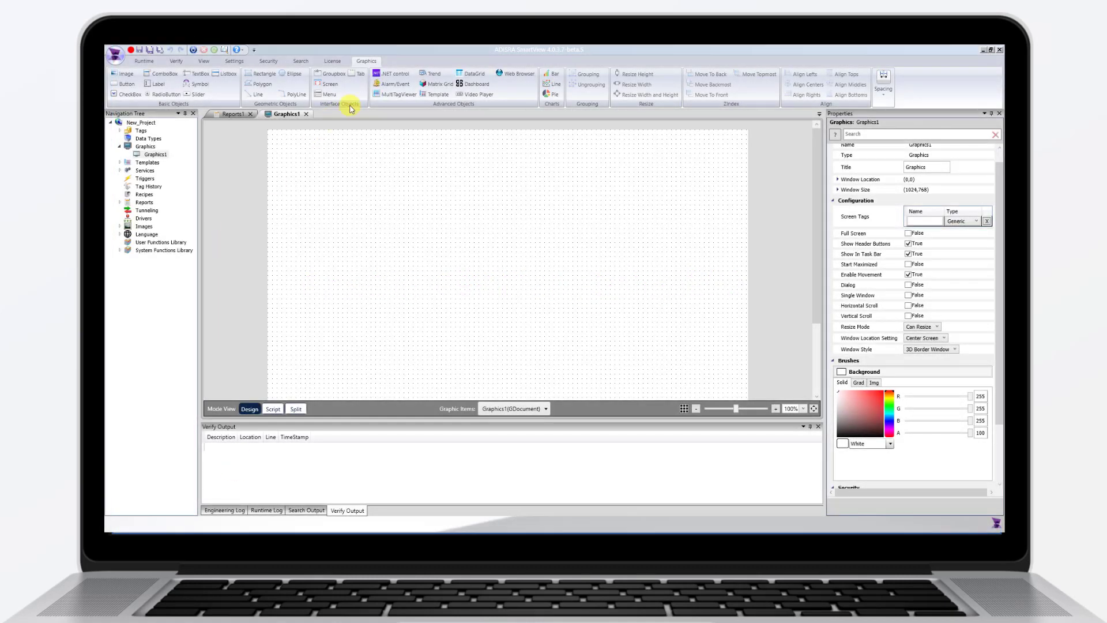
# - Draw a data grid about 985 by 522 over most of the Graphics1 canvas and set its configuration to CSV
pyautogui.click(474, 75)
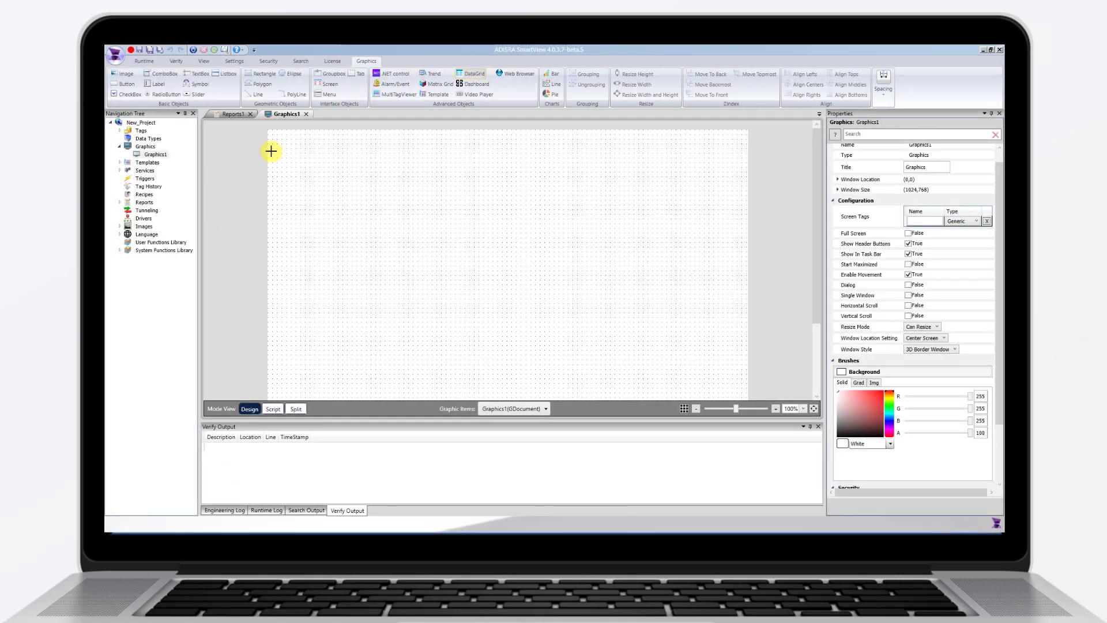
pyautogui.moveTo(272, 136); pyautogui.dragTo(732, 380)
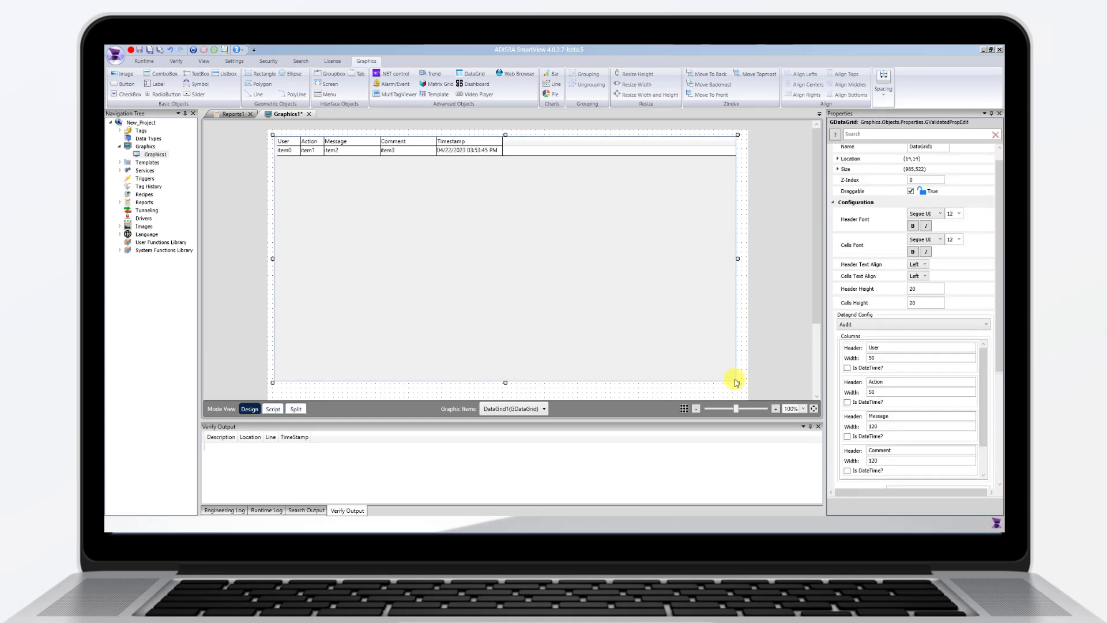
pyautogui.click(966, 326)
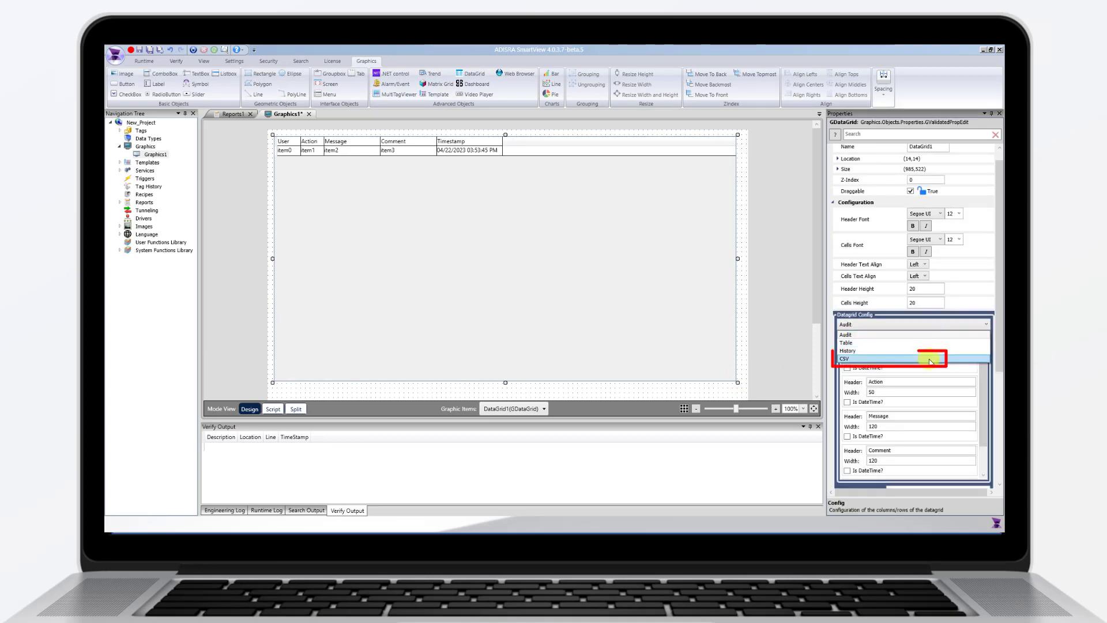
pyautogui.click(930, 360)
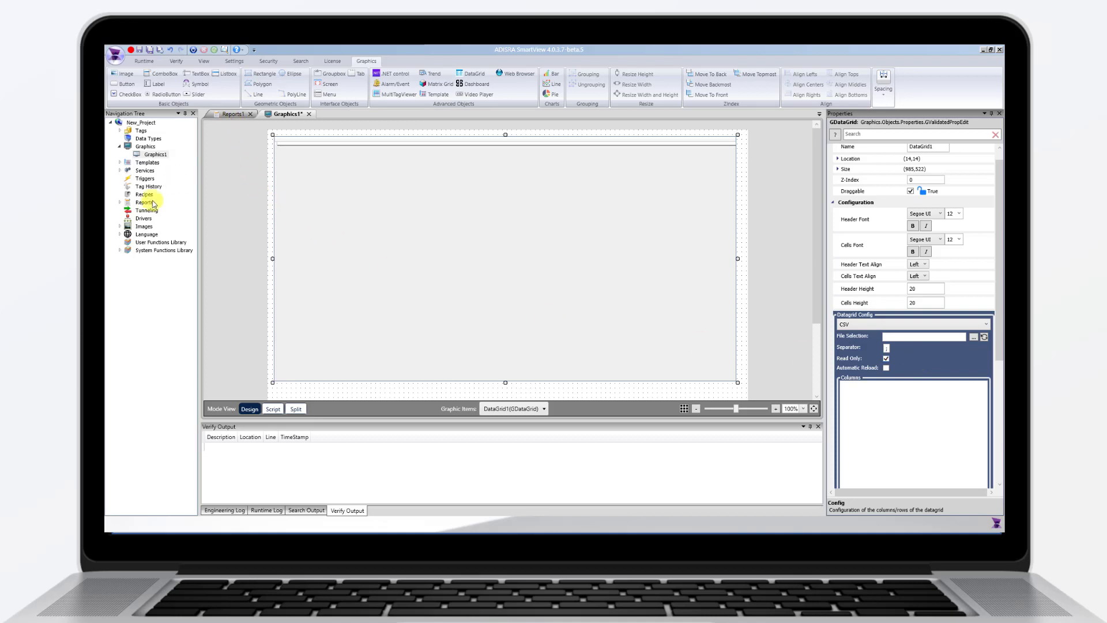
# - Insert a data grid into the editor of the Reports1 report and set its configuration to CSV
pyautogui.click(120, 203)
pyautogui.doubleClick(151, 210)
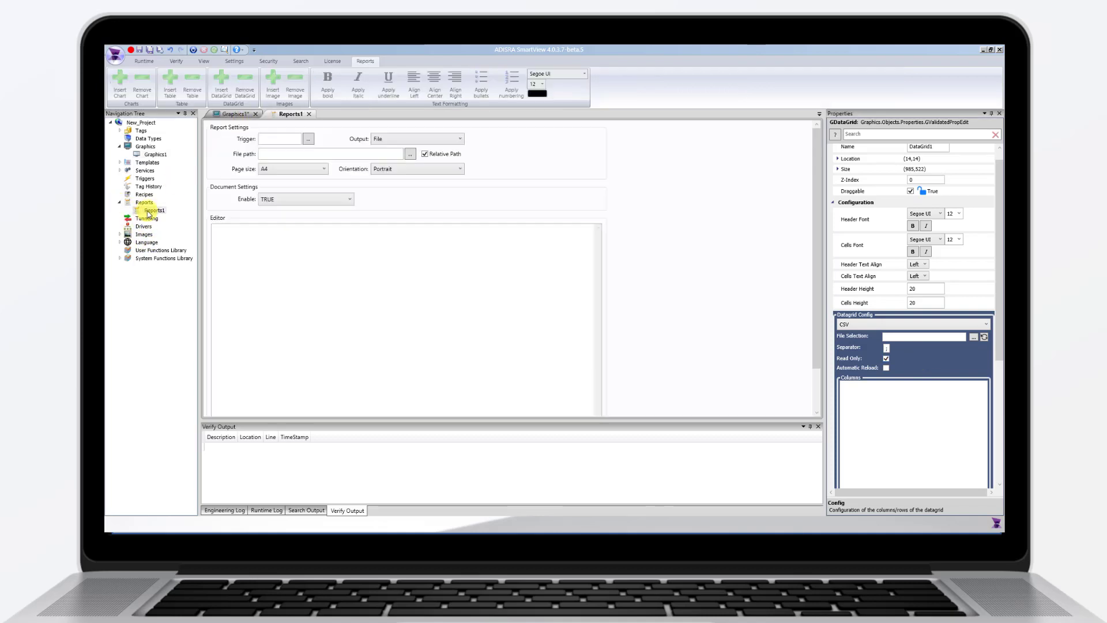
pyautogui.click(232, 239)
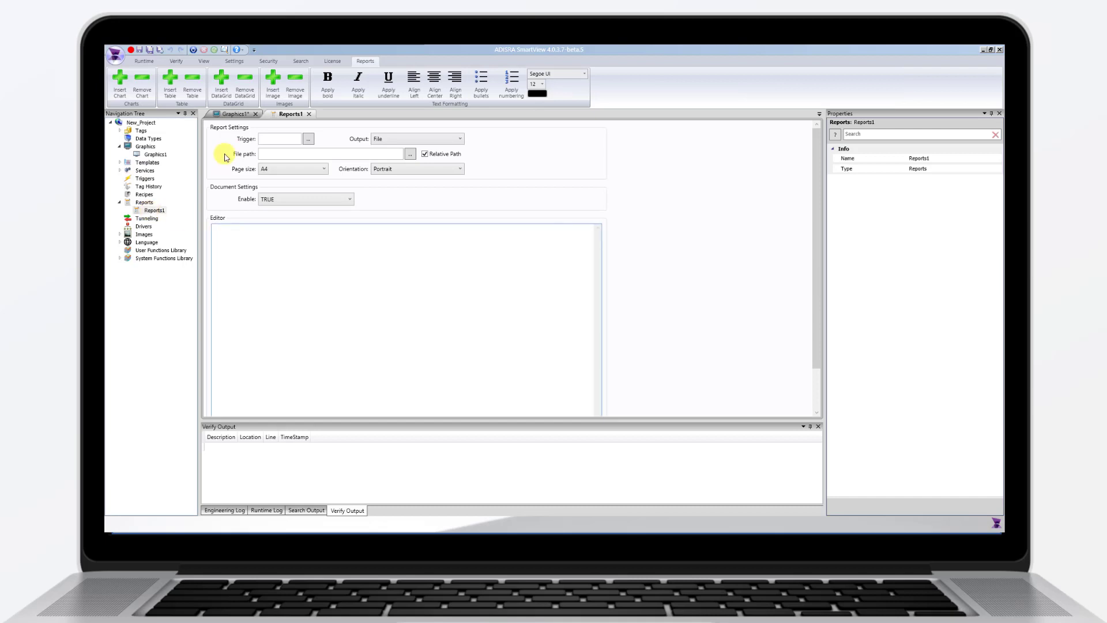
pyautogui.click(220, 93)
pyautogui.click(336, 209)
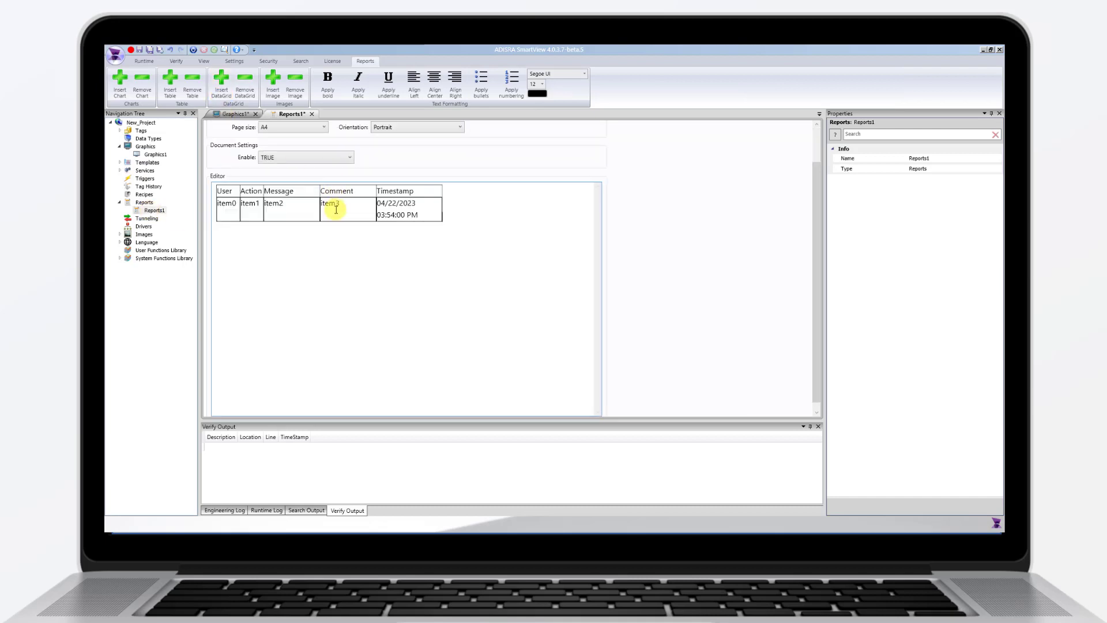
pyautogui.click(927, 239)
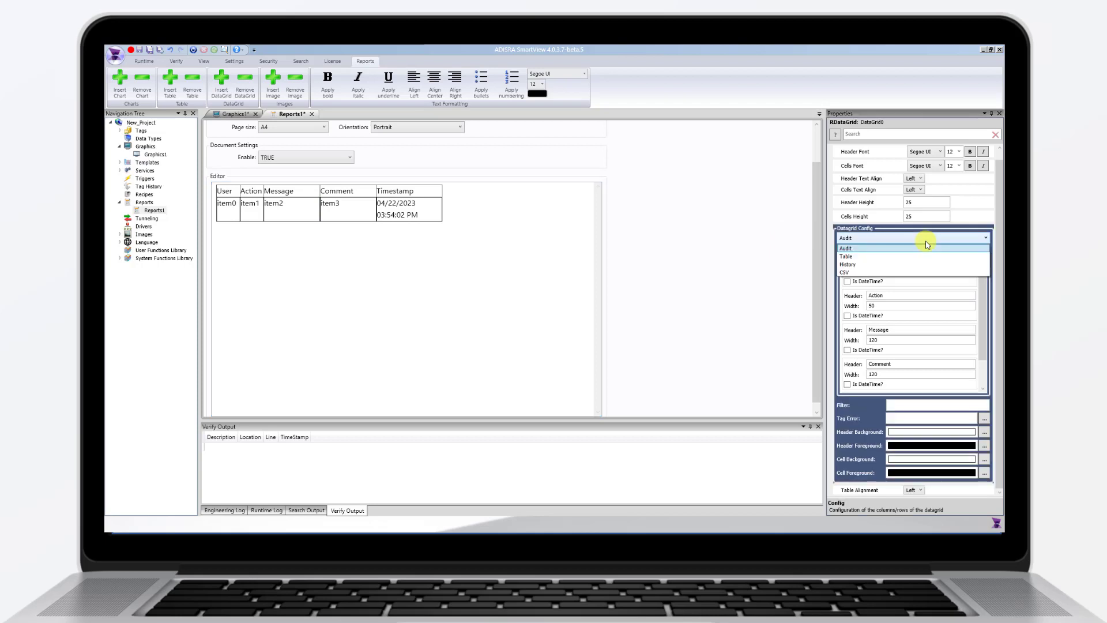
pyautogui.click(936, 273)
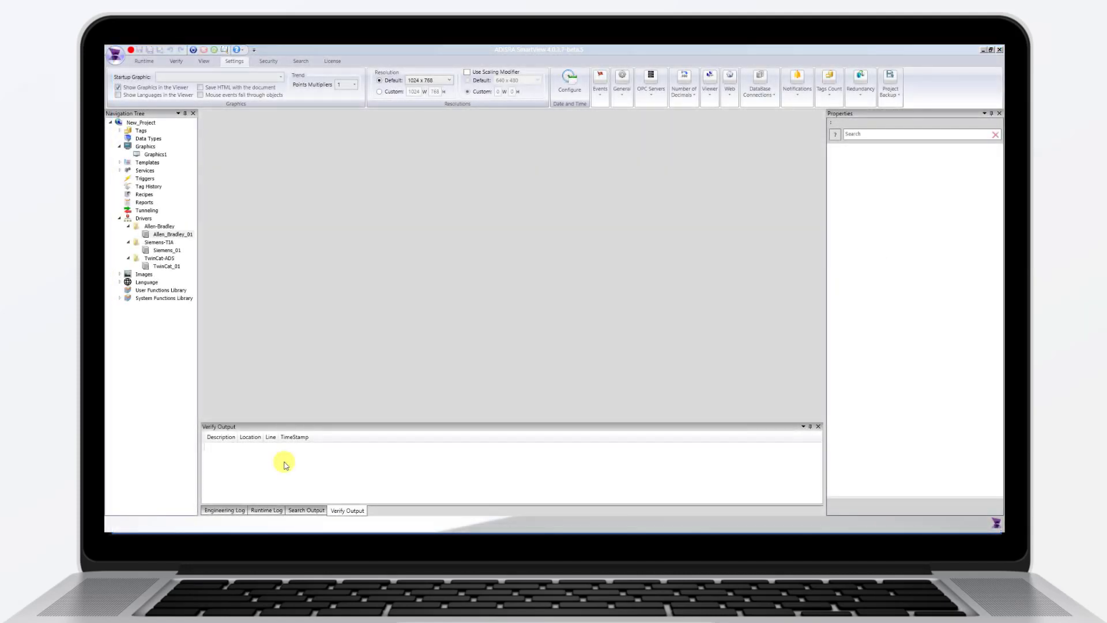
# - Open the Allen_Bradley_01, Siemens_01 and TwinCat_01 drivers and examine their settings and tag import option
pyautogui.doubleClick(173, 234)
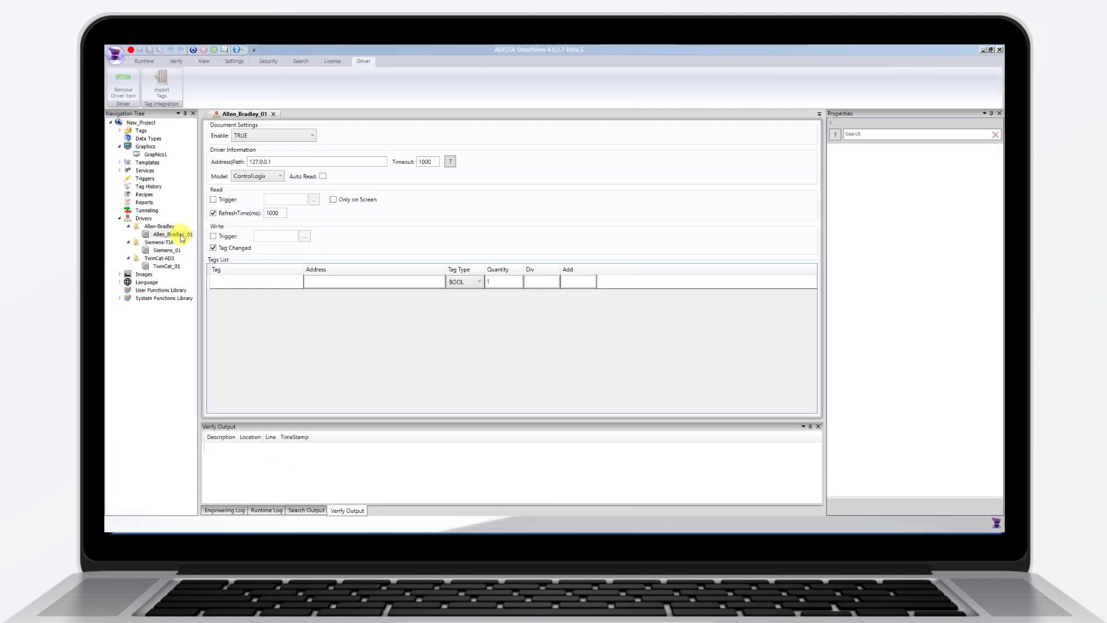
pyautogui.doubleClick(165, 251)
pyautogui.doubleClick(167, 266)
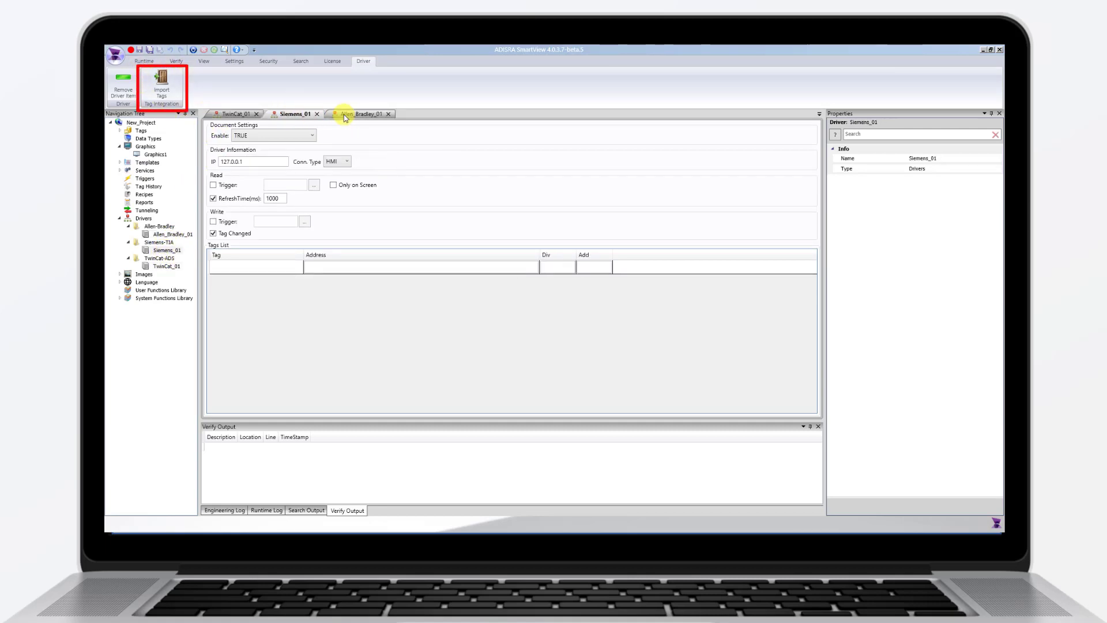
pyautogui.click(294, 114)
pyautogui.click(356, 116)
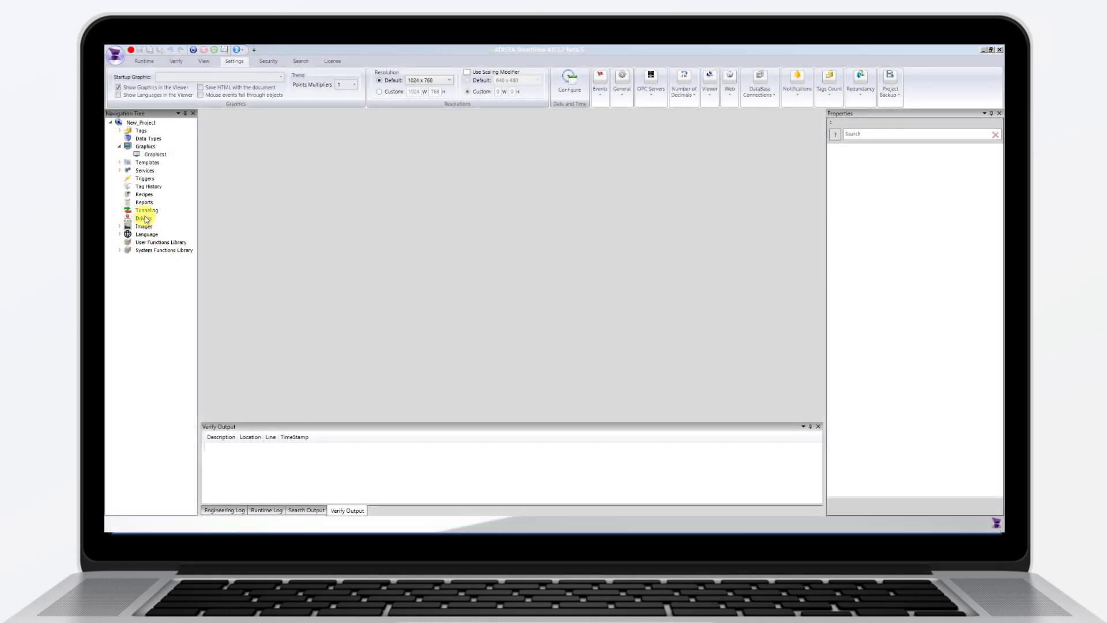
# - Insert a new Modbus-FC23 driver into the project
pyautogui.rightClick(144, 218)
pyautogui.moveTo(213, 227)
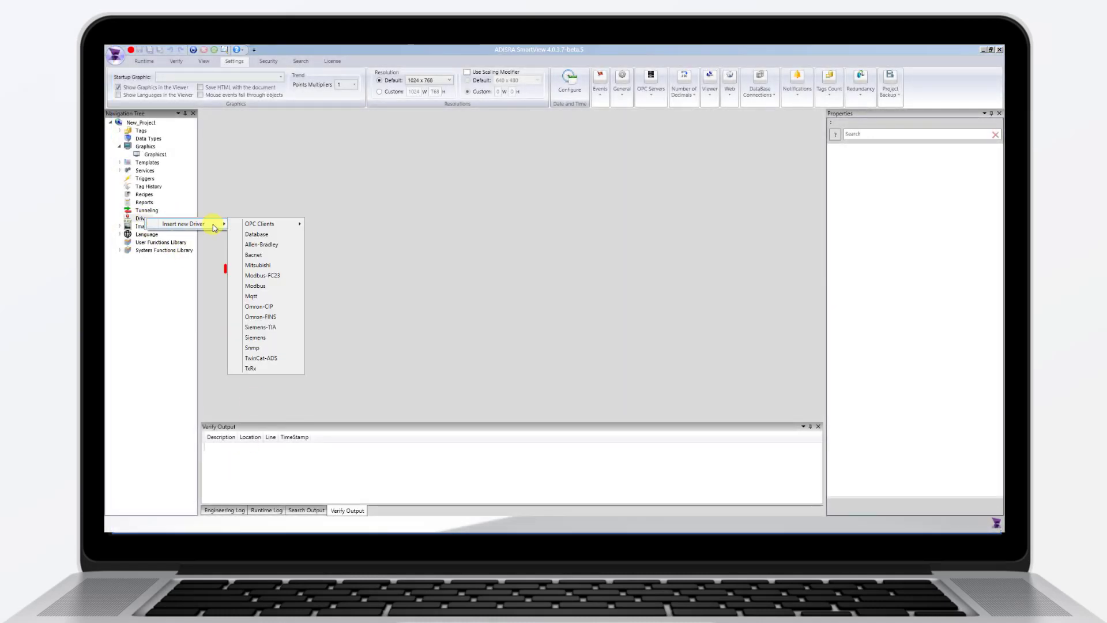
pyautogui.click(297, 280)
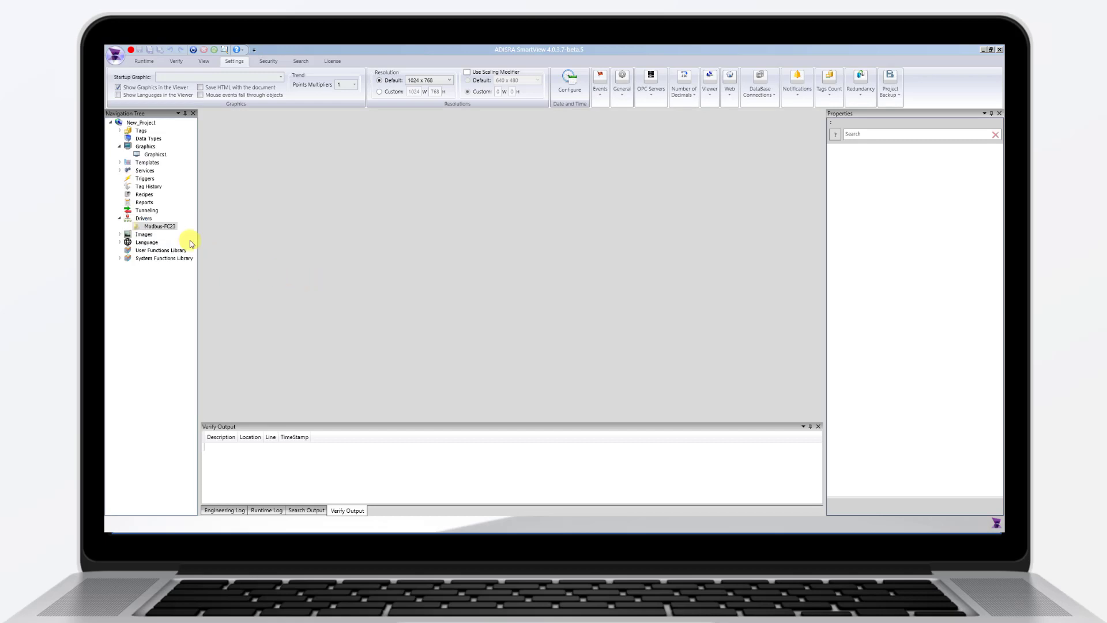
pyautogui.rightClick(183, 227)
pyautogui.click(196, 229)
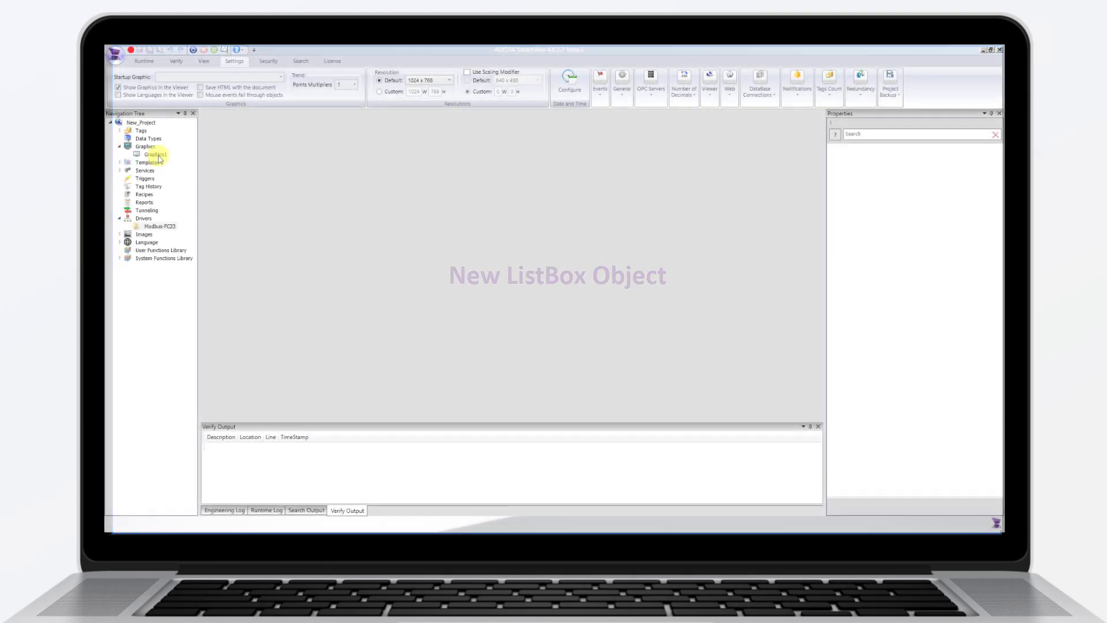
# - Draw a list box about 287 by 115 on the Graphics1 canvas and add three items to it
pyautogui.doubleClick(152, 154)
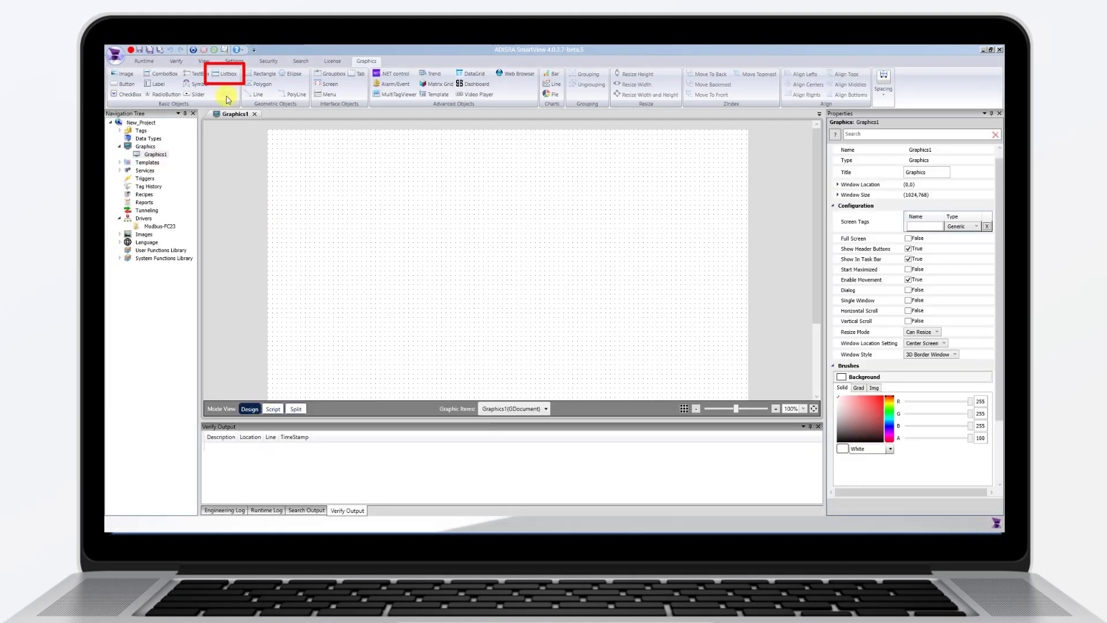
pyautogui.click(225, 73)
pyautogui.moveTo(354, 188); pyautogui.dragTo(491, 245)
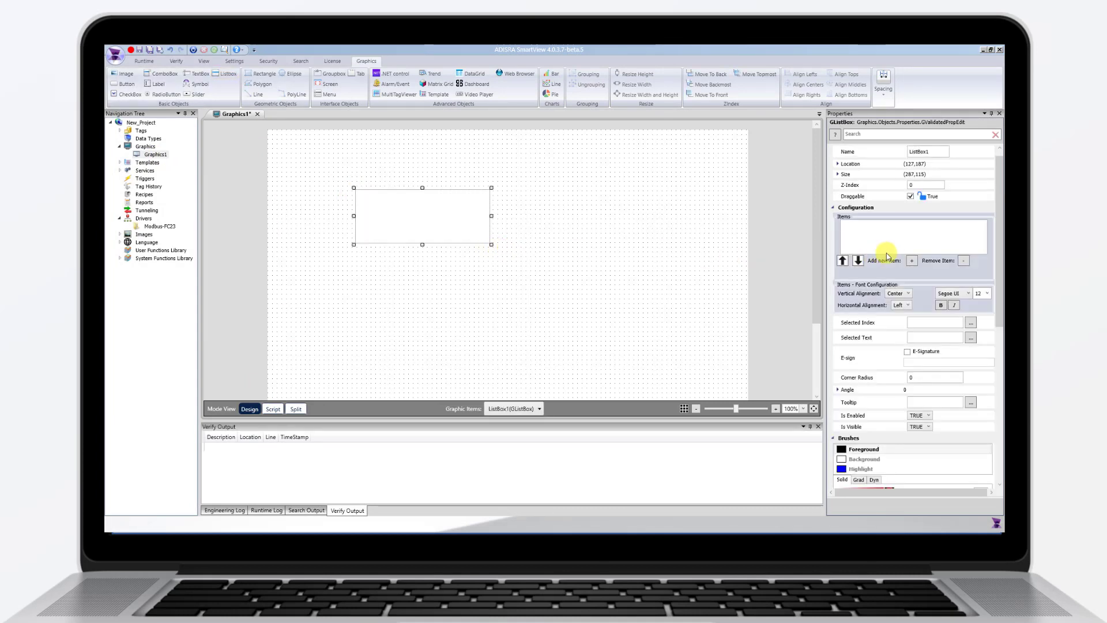
pyautogui.click(912, 261)
pyautogui.click(912, 262)
pyautogui.click(912, 261)
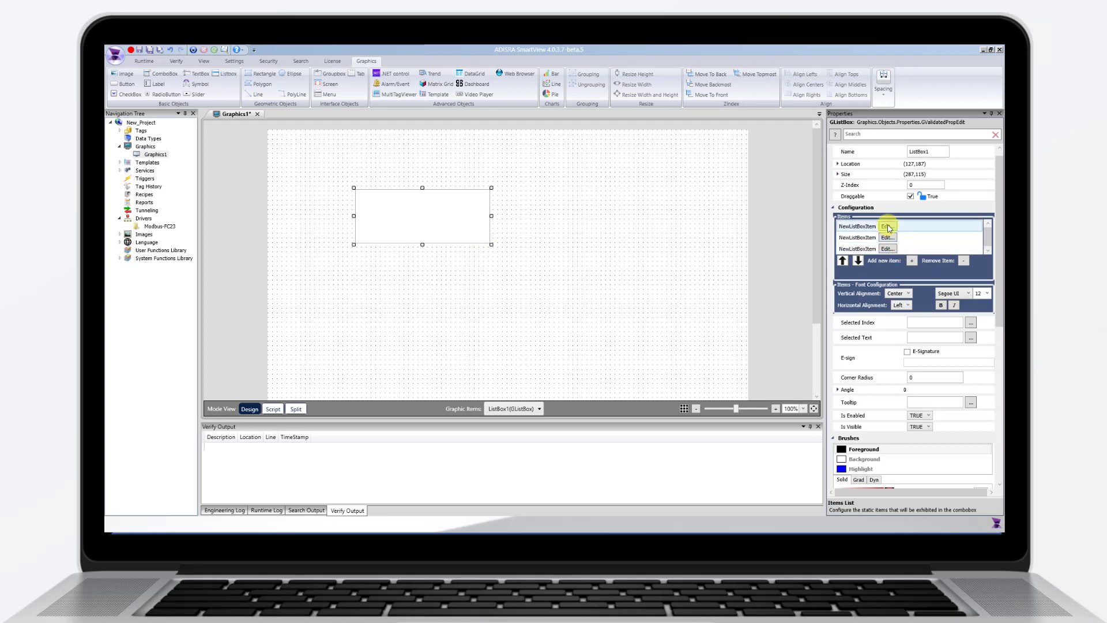
# - Rename the first list box item as test1 and start renaming the second item
pyautogui.doubleClick(871, 227)
pyautogui.write('test1')
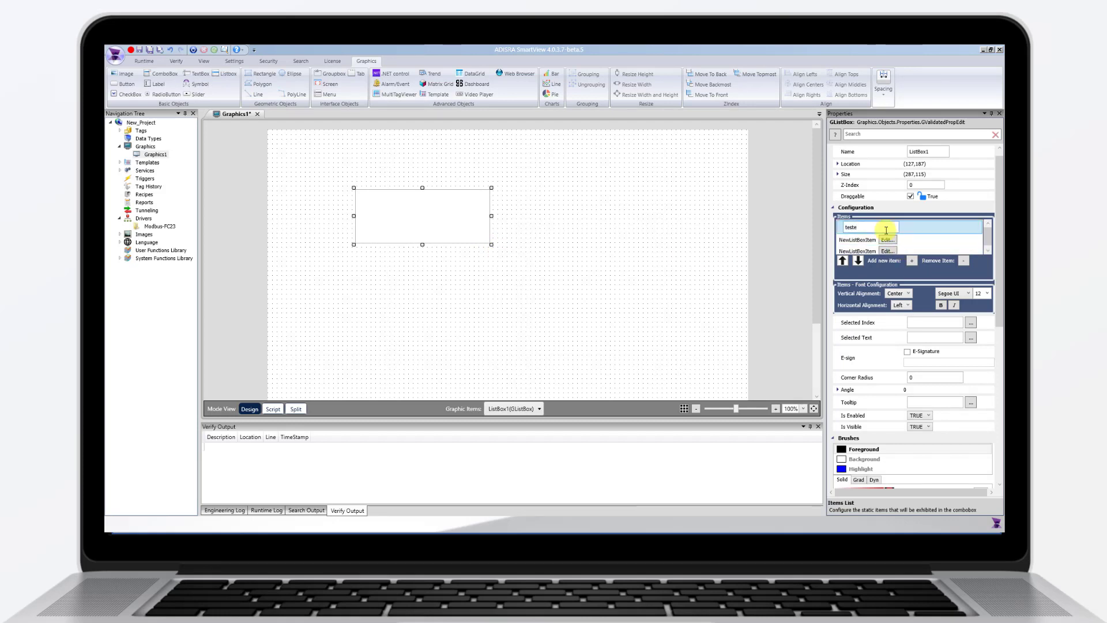
pyautogui.press('Return')
pyautogui.click(889, 240)
pyautogui.click(889, 239)
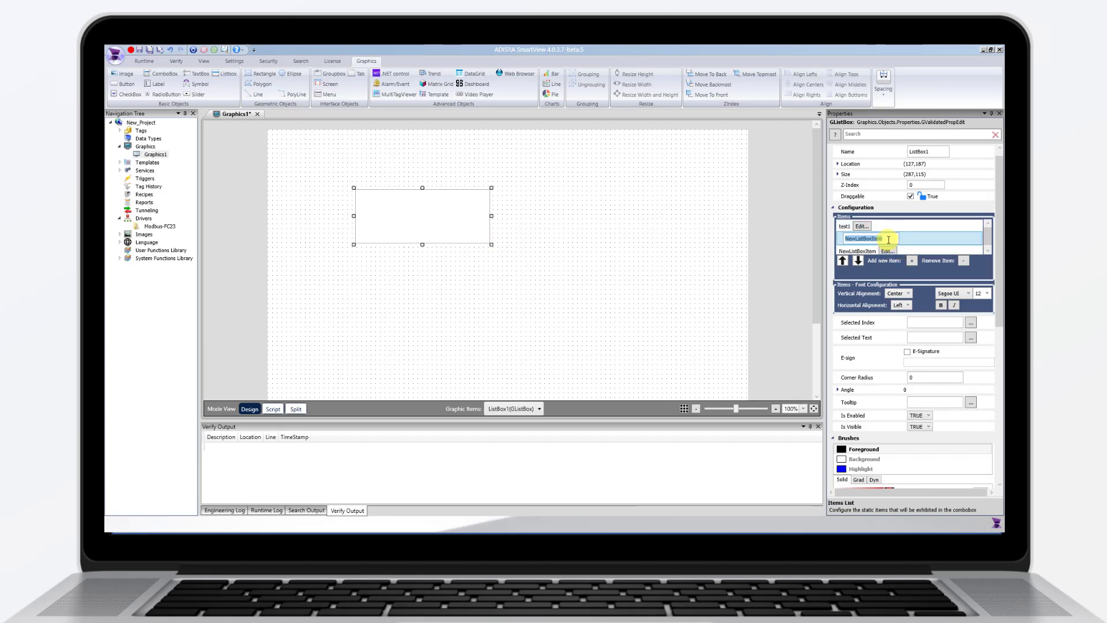
pyautogui.write('te')
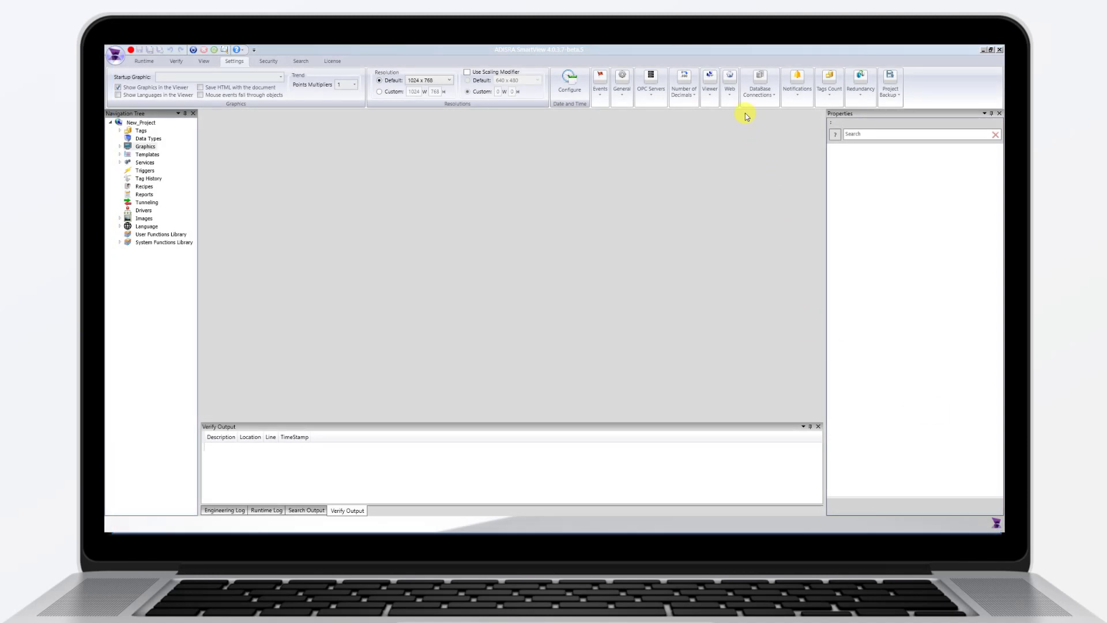
# - Examine the form for adding an e-mail account in the notification settings and close it without saving
pyautogui.click(796, 83)
pyautogui.click(822, 124)
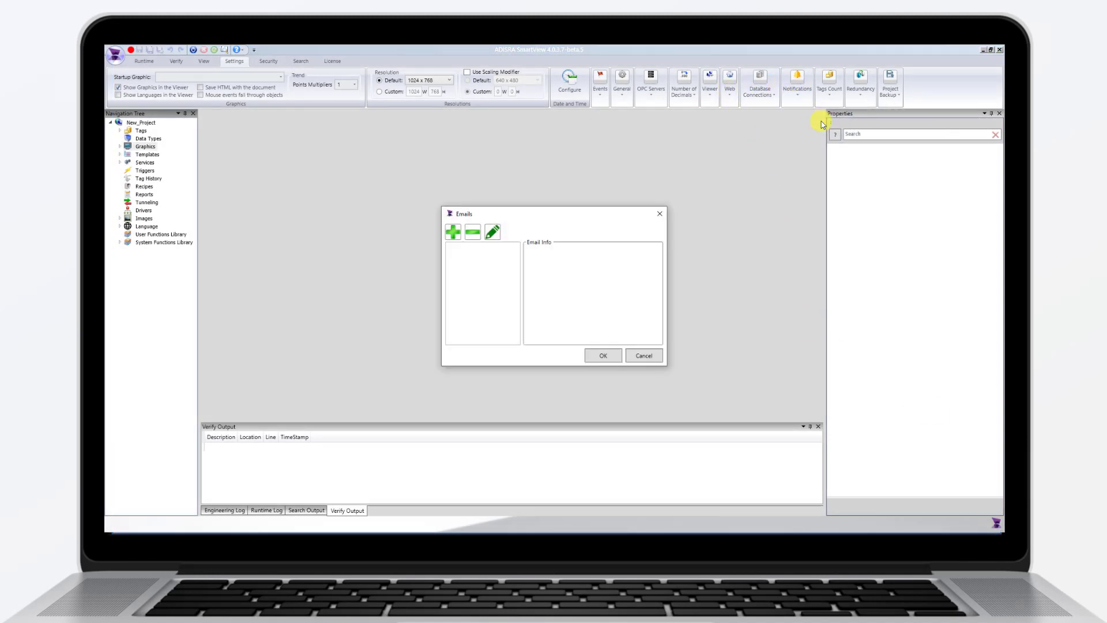
pyautogui.click(453, 230)
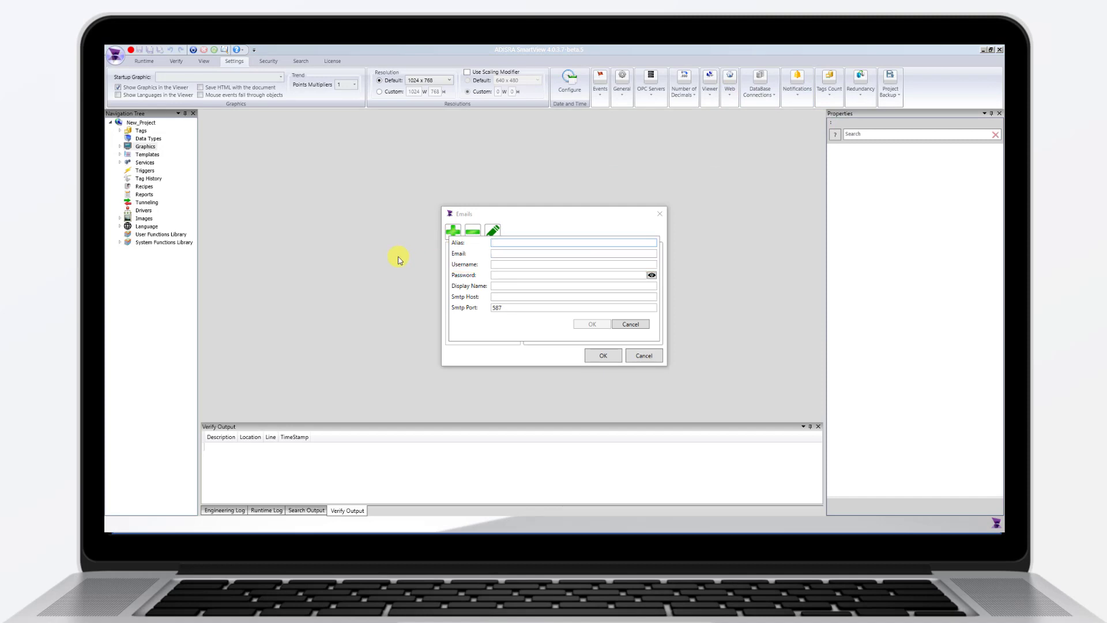
pyautogui.click(631, 324)
pyautogui.click(643, 356)
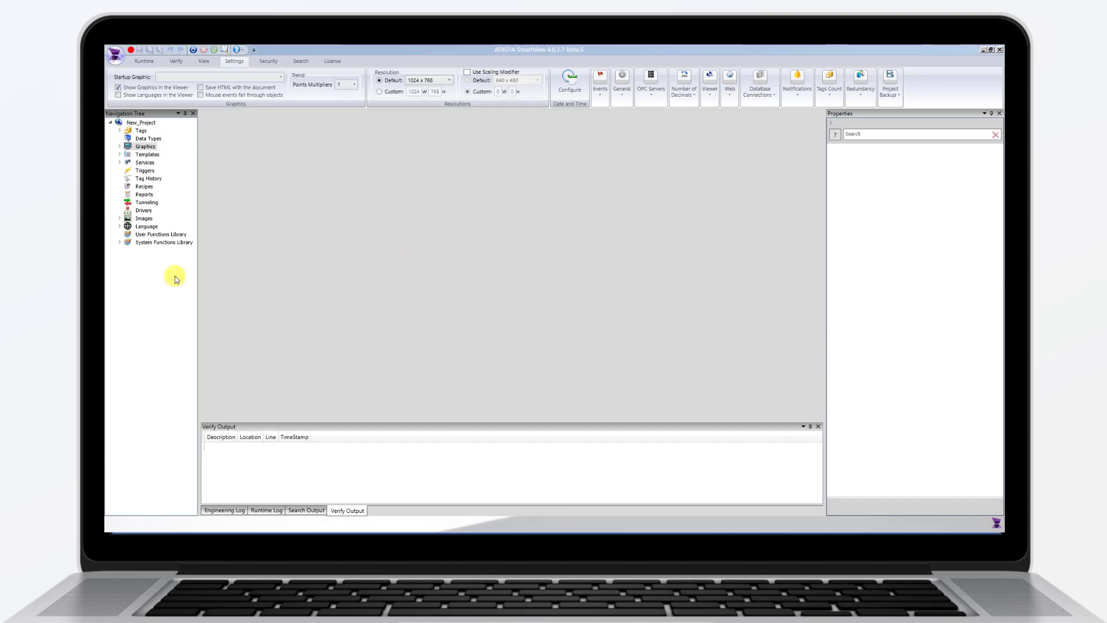
# - Open the SVApplications group of the System Functions Library to view its functions
pyautogui.click(119, 242)
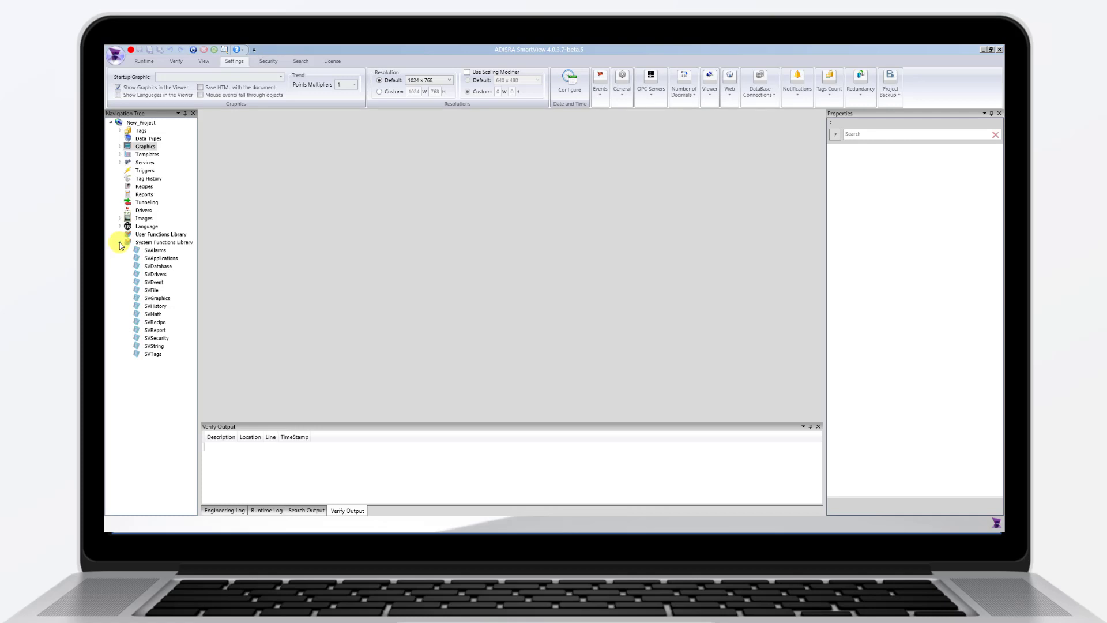
pyautogui.doubleClick(161, 258)
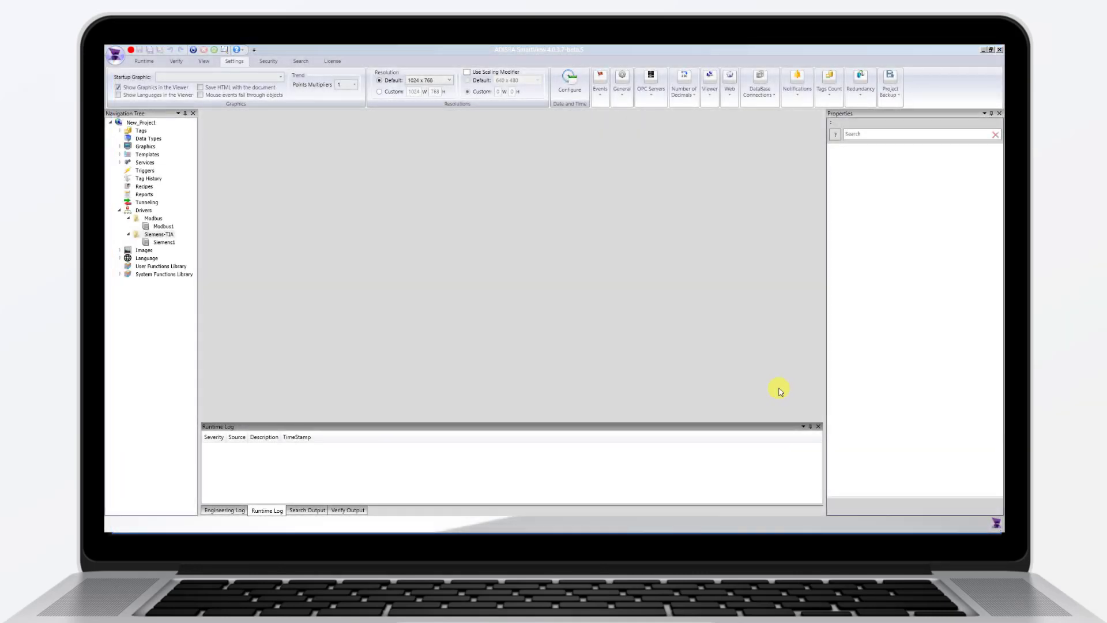
# - Examine the Runtime Log's driver communication filter down to the worksheets, switching Siemens-TIA logging off and back on
pyautogui.rightClick(353, 459)
pyautogui.moveTo(435, 378)
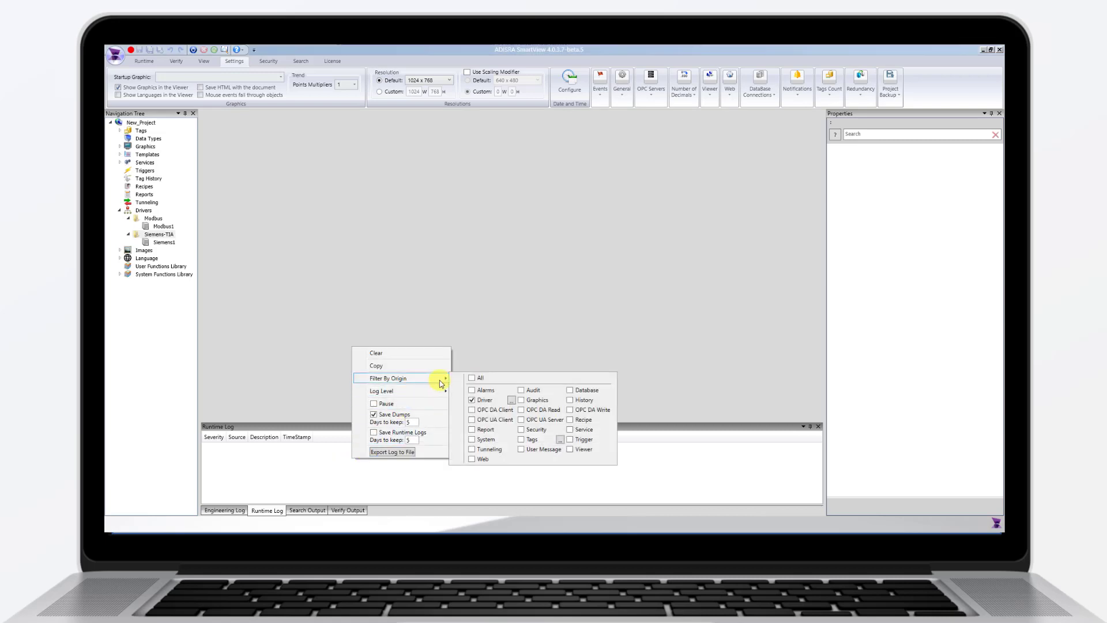
pyautogui.click(511, 401)
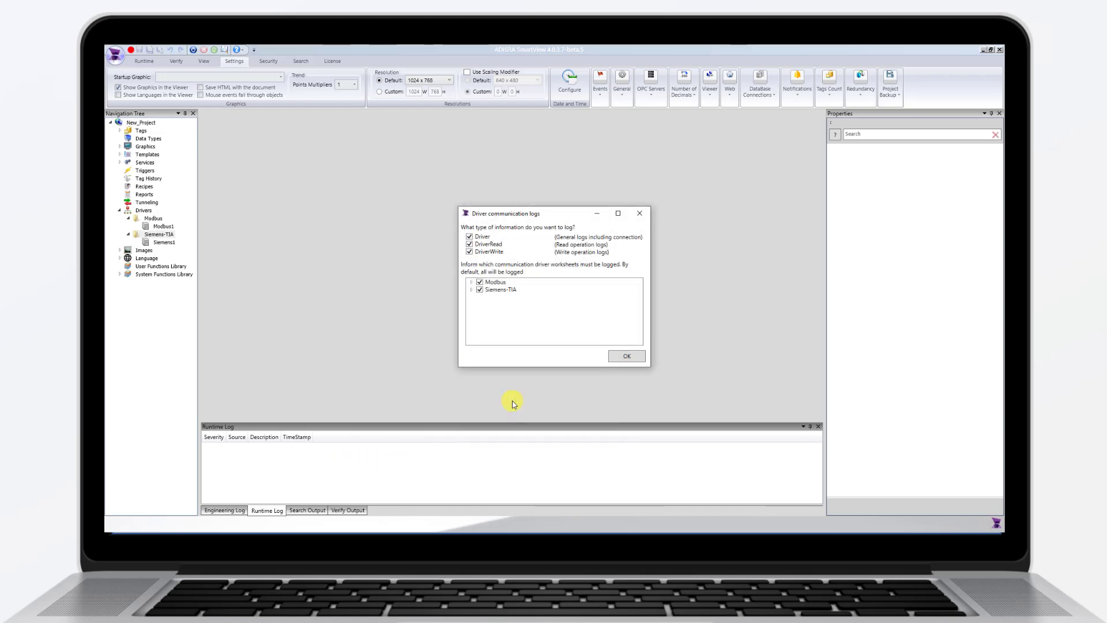
pyautogui.click(471, 297)
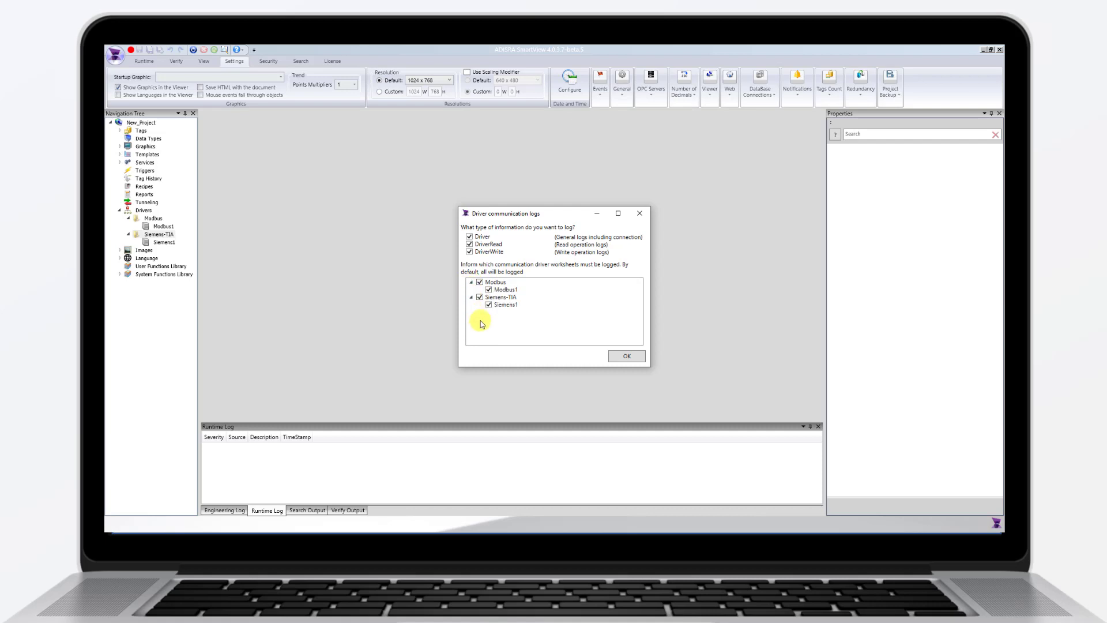
pyautogui.click(479, 297)
pyautogui.click(480, 297)
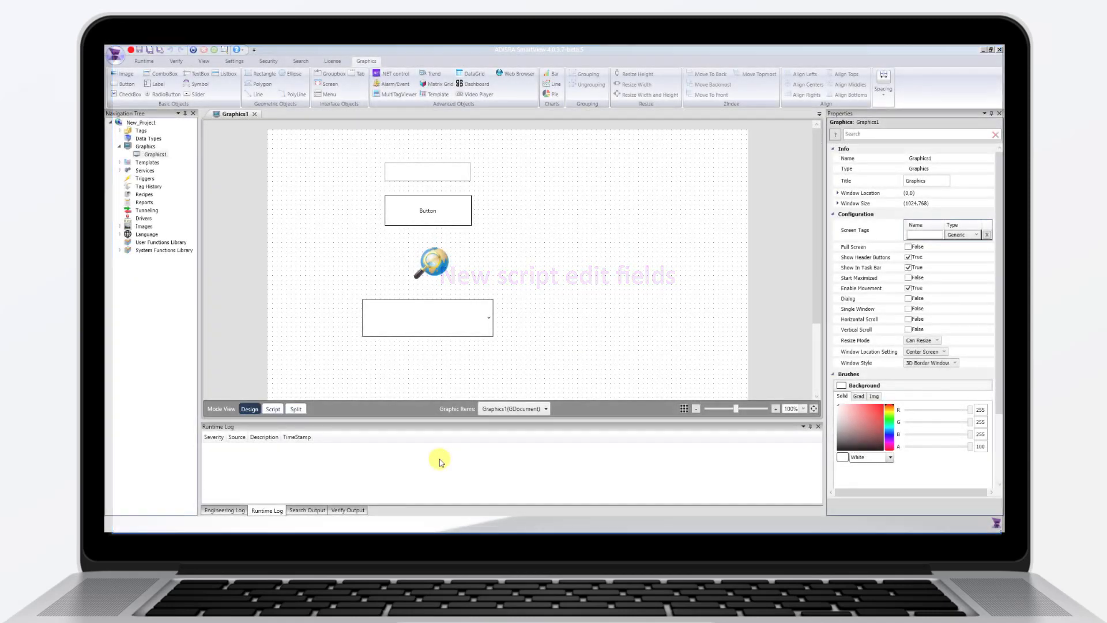
# - View the script editors for the Text and Tooltip properties of the text box on Graphics1, cancelling each one
pyautogui.click(464, 172)
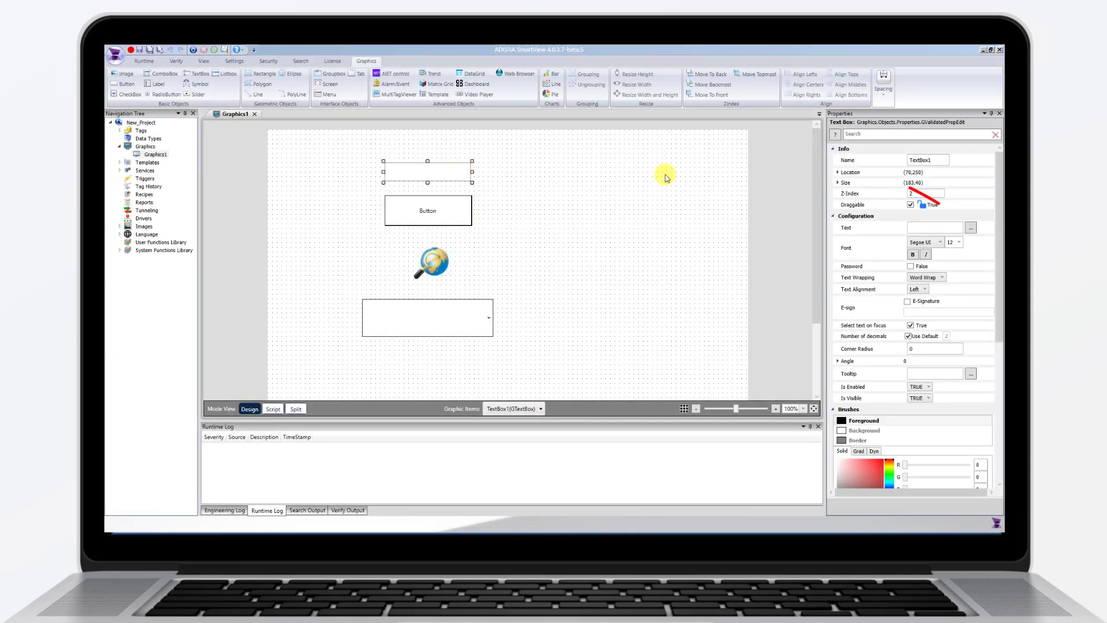
pyautogui.click(971, 228)
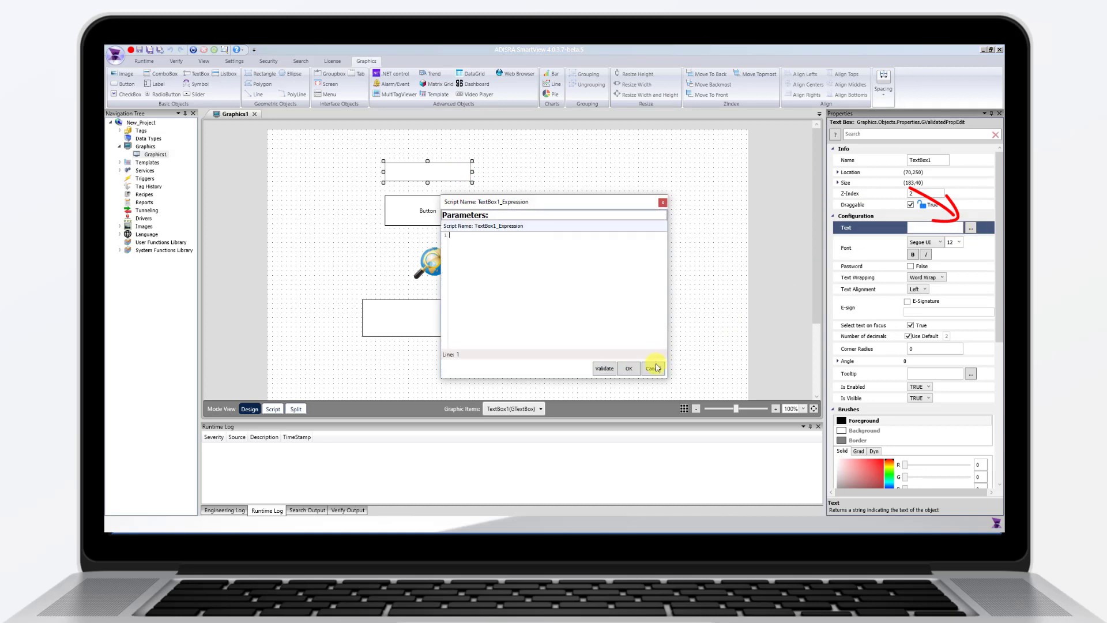
pyautogui.click(656, 369)
pyautogui.click(971, 374)
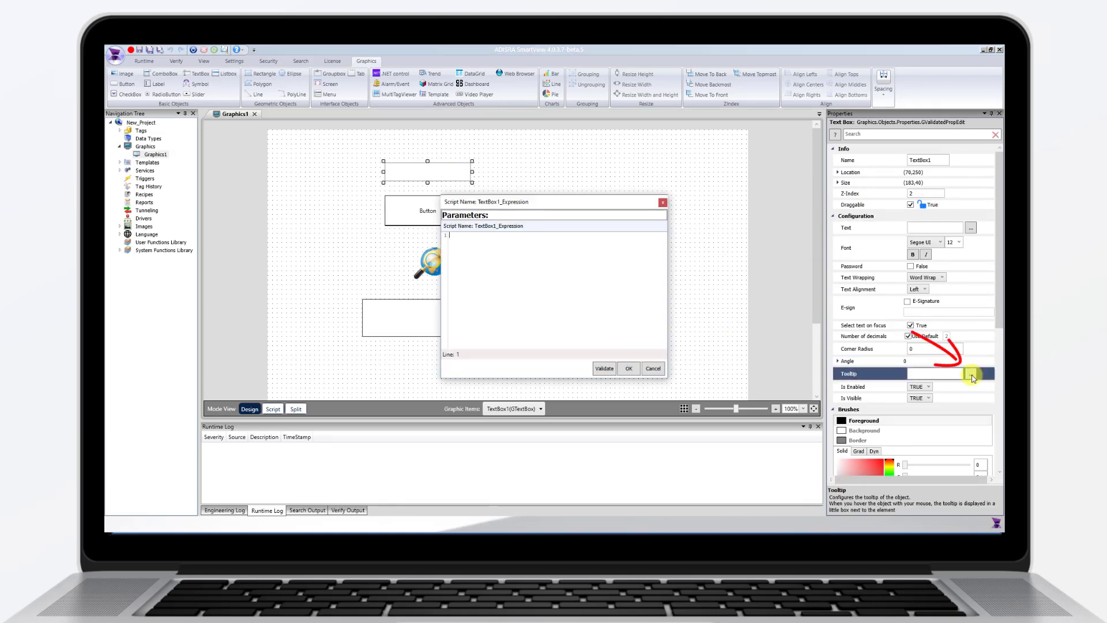
pyautogui.click(654, 372)
# - View the script editor for the button's Text property, and inspect the properties of the web browser and combo box
pyautogui.click(444, 212)
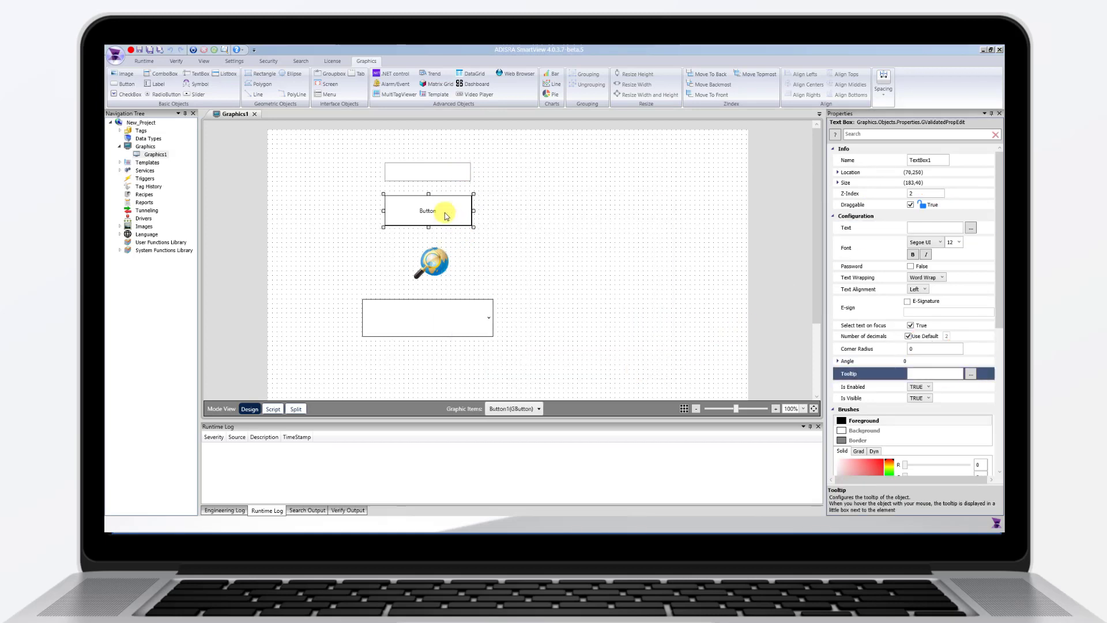
pyautogui.click(971, 228)
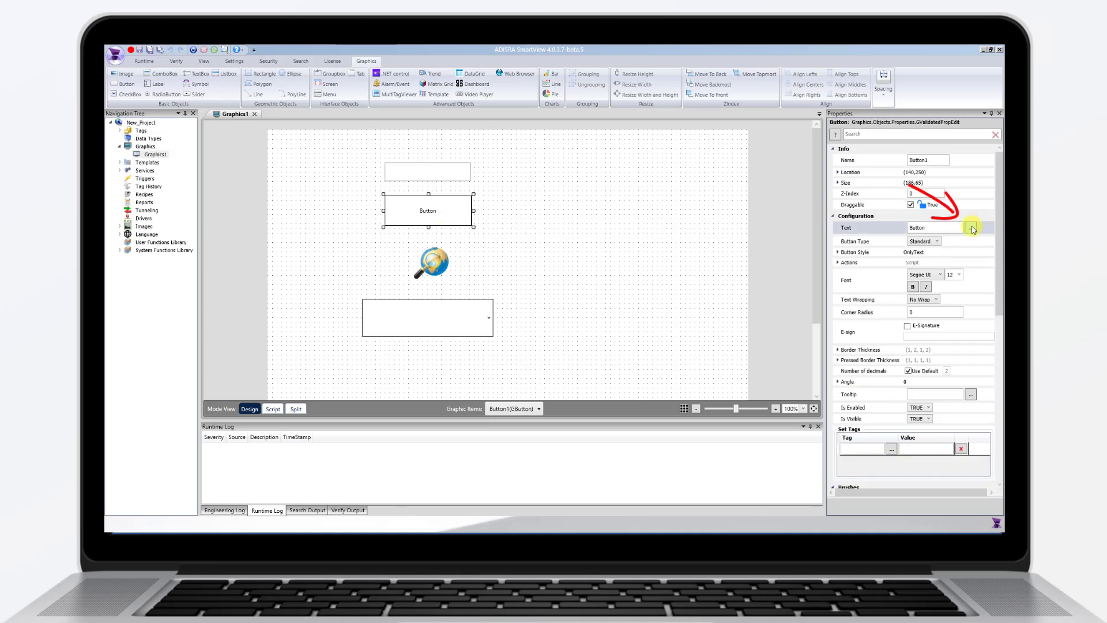
pyautogui.click(654, 370)
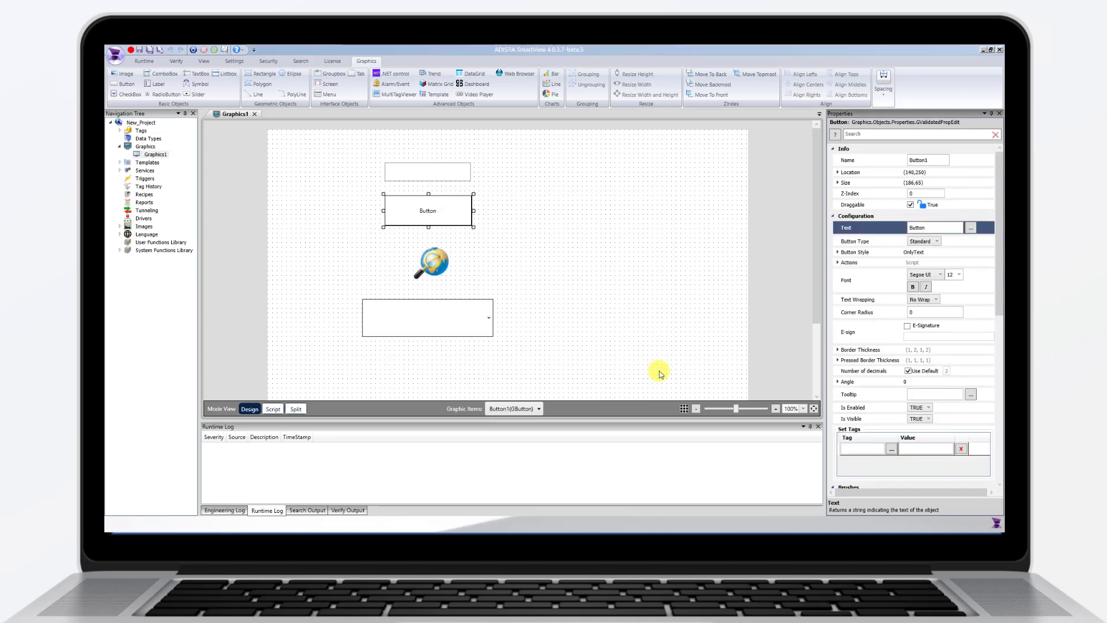
pyautogui.click(434, 270)
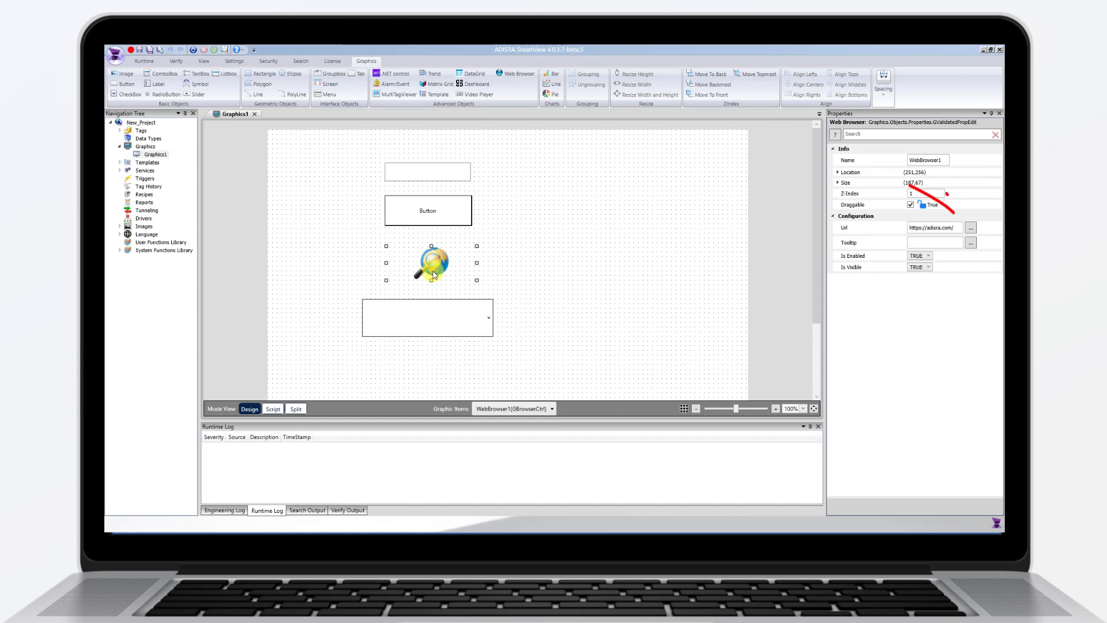
pyautogui.click(442, 315)
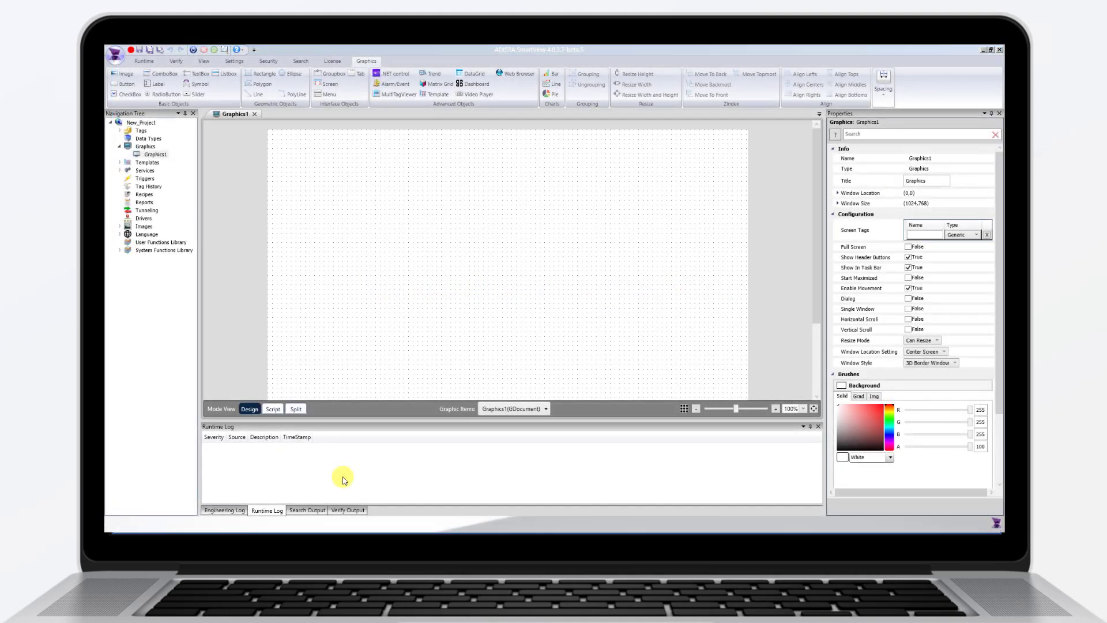
# - Draw a slider about 315 by 71 on the Graphics1 canvas and set its step frequency to 10
pyautogui.click(198, 94)
pyautogui.moveTo(390, 205); pyautogui.dragTo(539, 240)
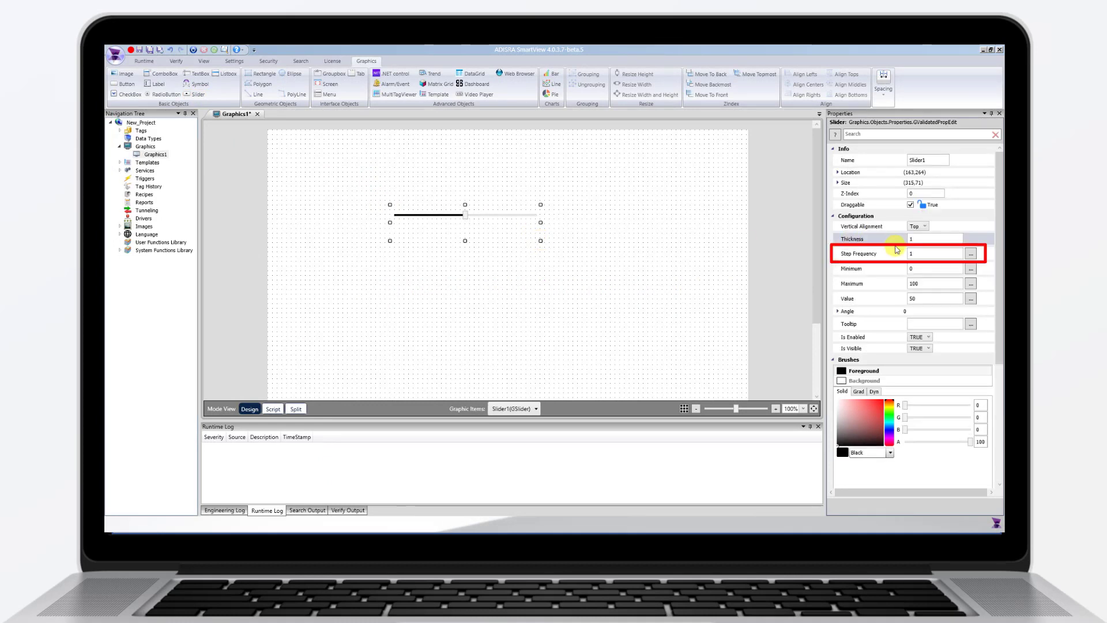
pyautogui.click(917, 251)
pyautogui.write('0')
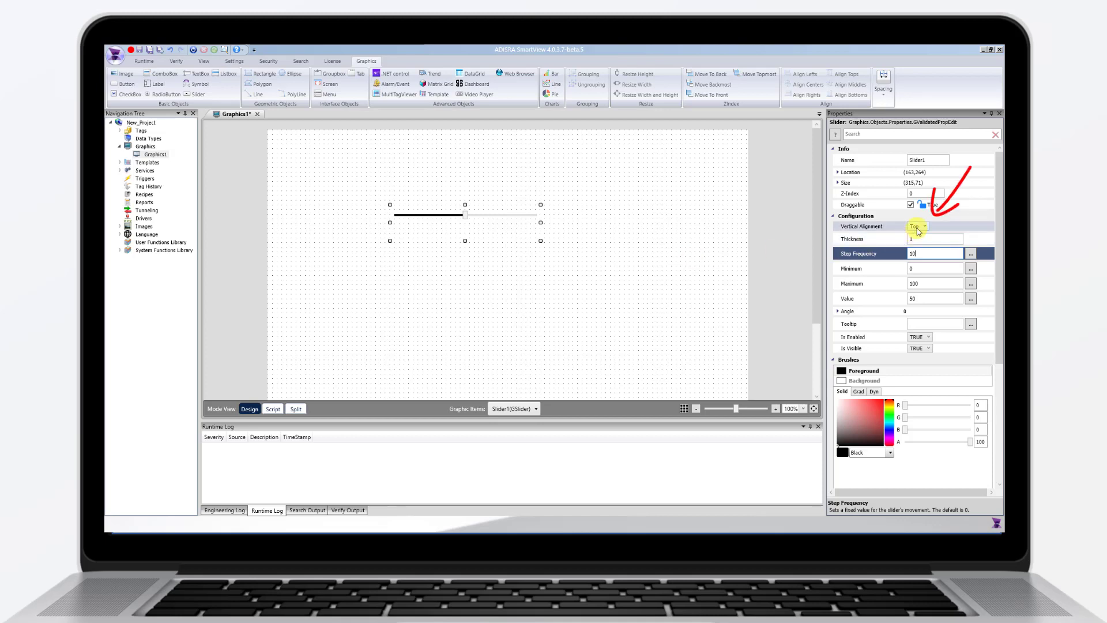
# - Try the Center vertical alignment on the slider, and set it to Bottom
pyautogui.click(926, 227)
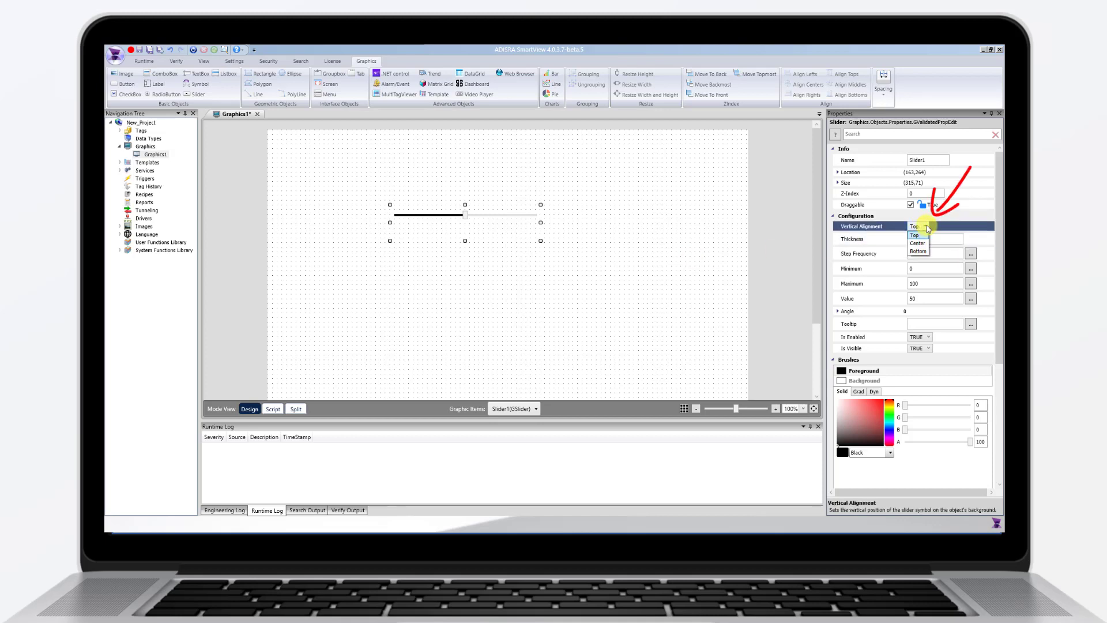
pyautogui.click(918, 243)
pyautogui.click(925, 227)
pyautogui.click(921, 251)
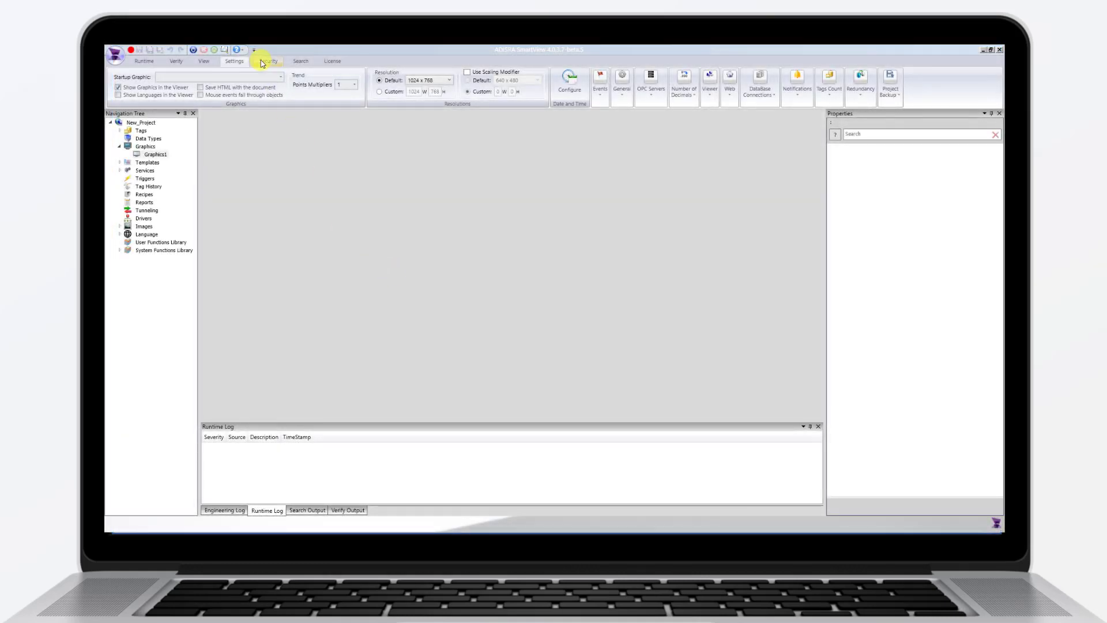
# - Examine the domain user and profile import options in Users & Profiles and cancel the dialog
pyautogui.click(267, 61)
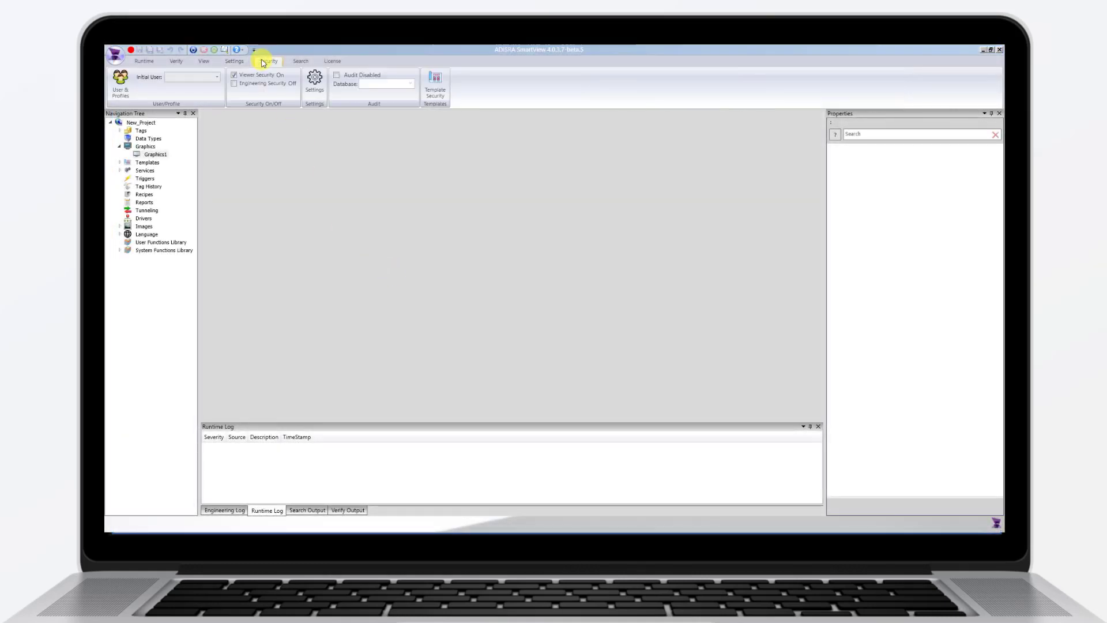
pyautogui.click(120, 80)
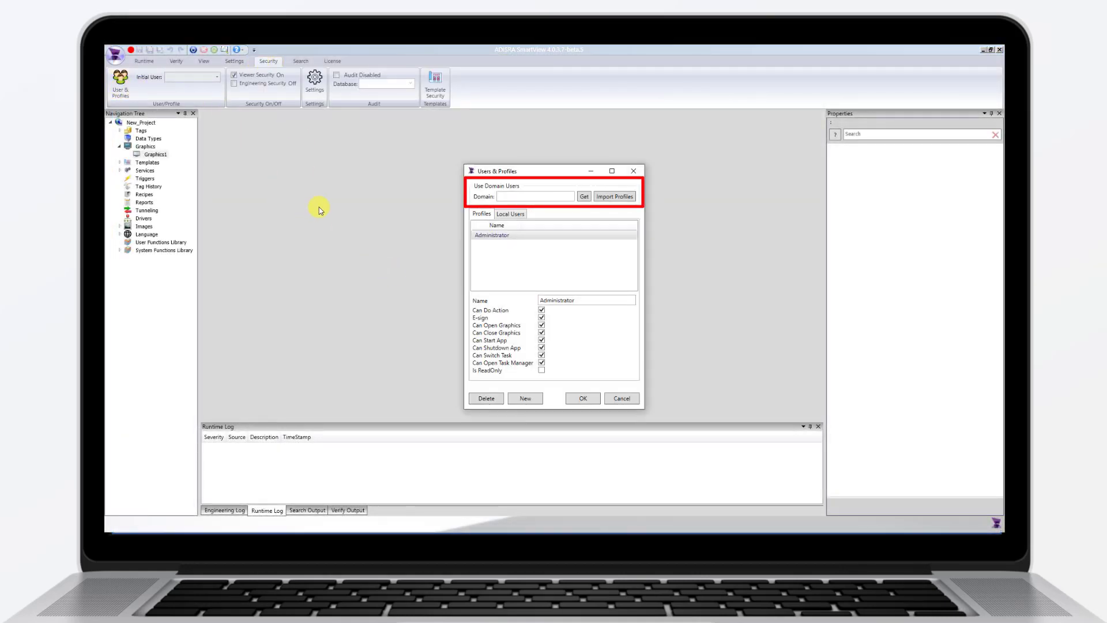
pyautogui.click(619, 397)
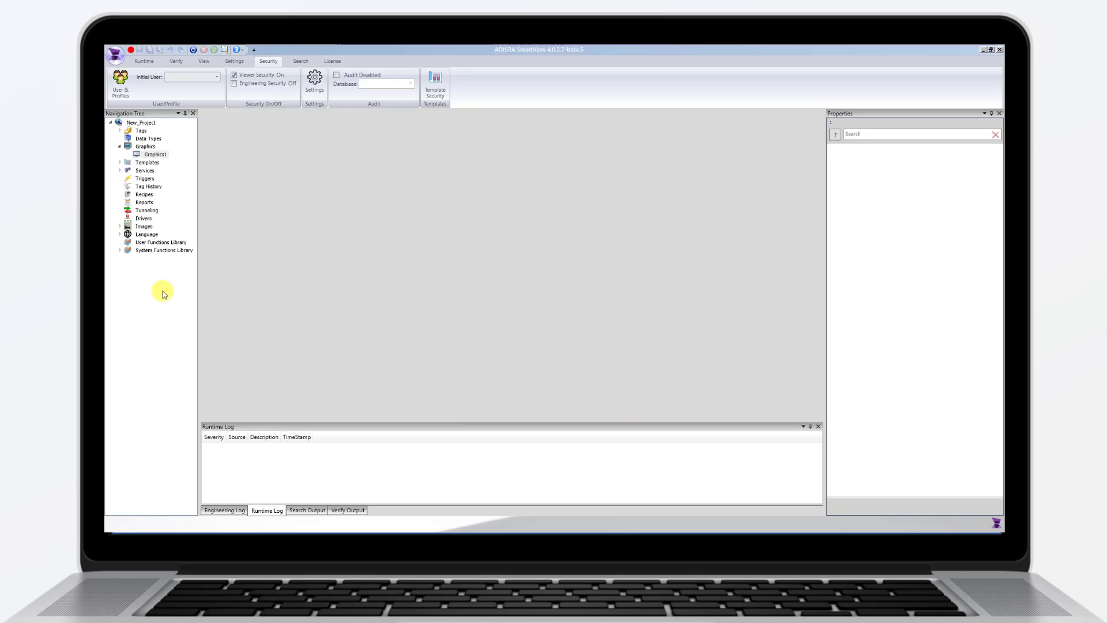
# - Open the SVSecurity group of the System Functions Library and look through its functions
pyautogui.click(121, 254)
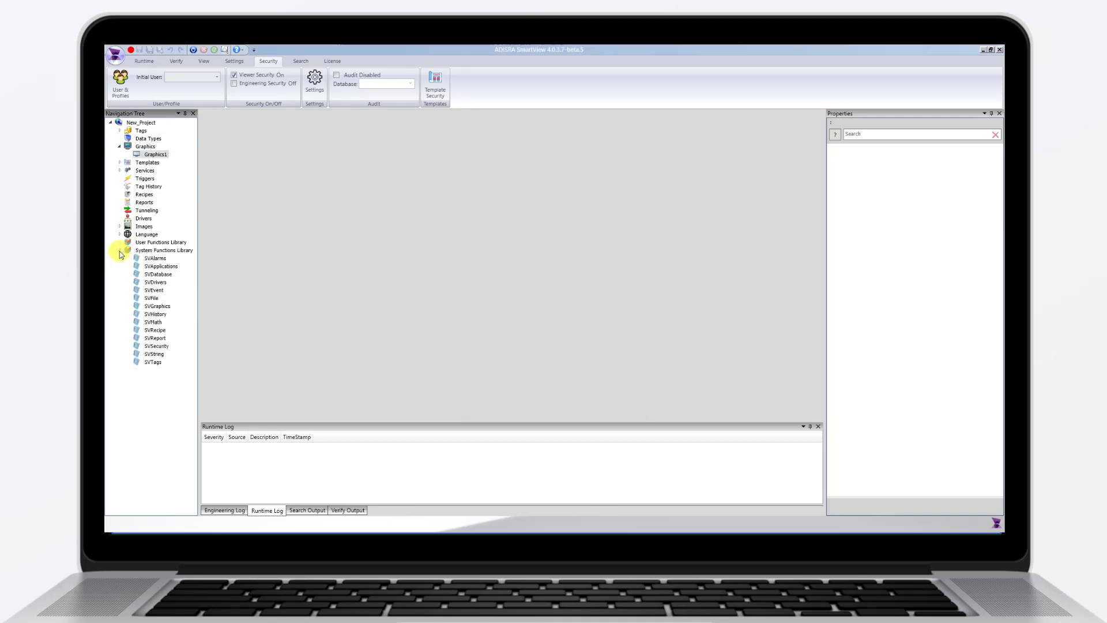
pyautogui.doubleClick(156, 346)
pyautogui.moveTo(811, 169); pyautogui.dragTo(802, 278)
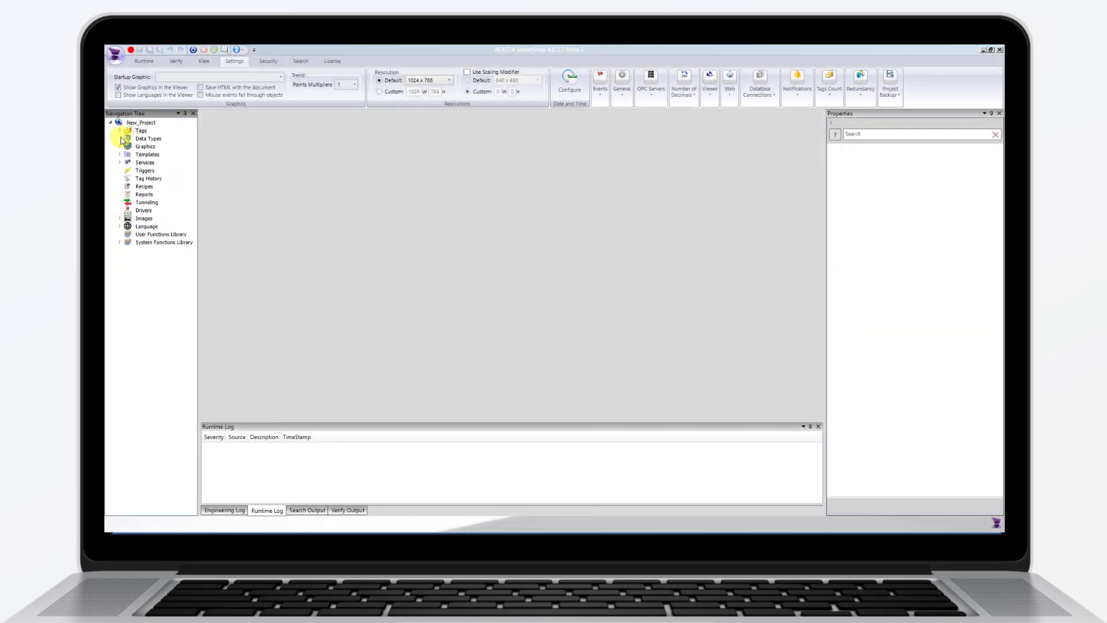
# - Open the project's tag list in its alarms view and enable the LoLo alarm for taginteger
pyautogui.click(120, 131)
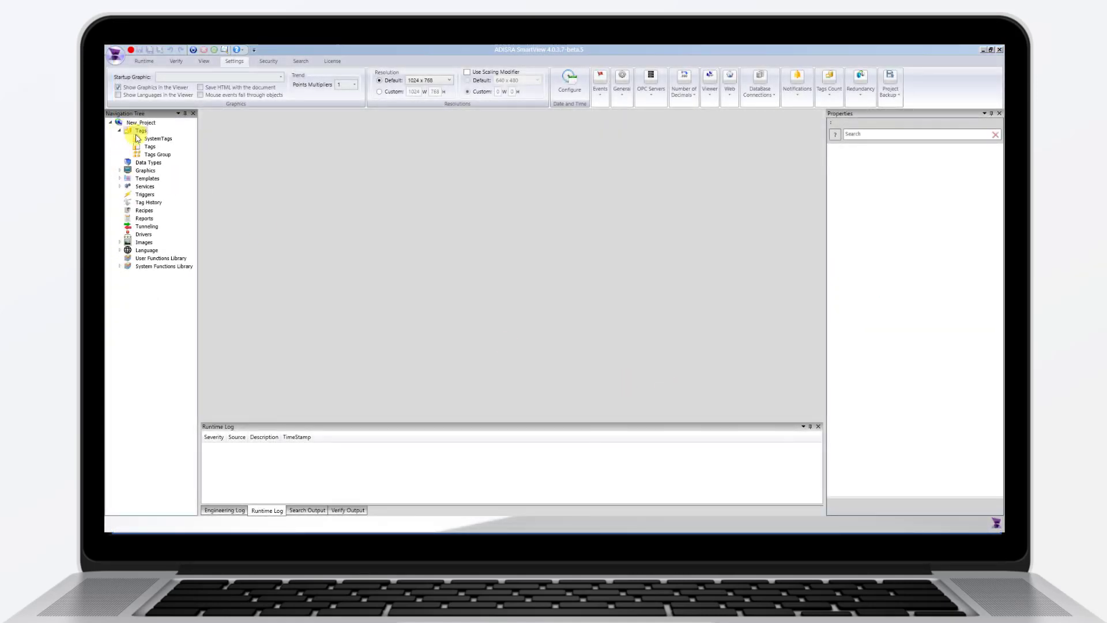
pyautogui.doubleClick(151, 147)
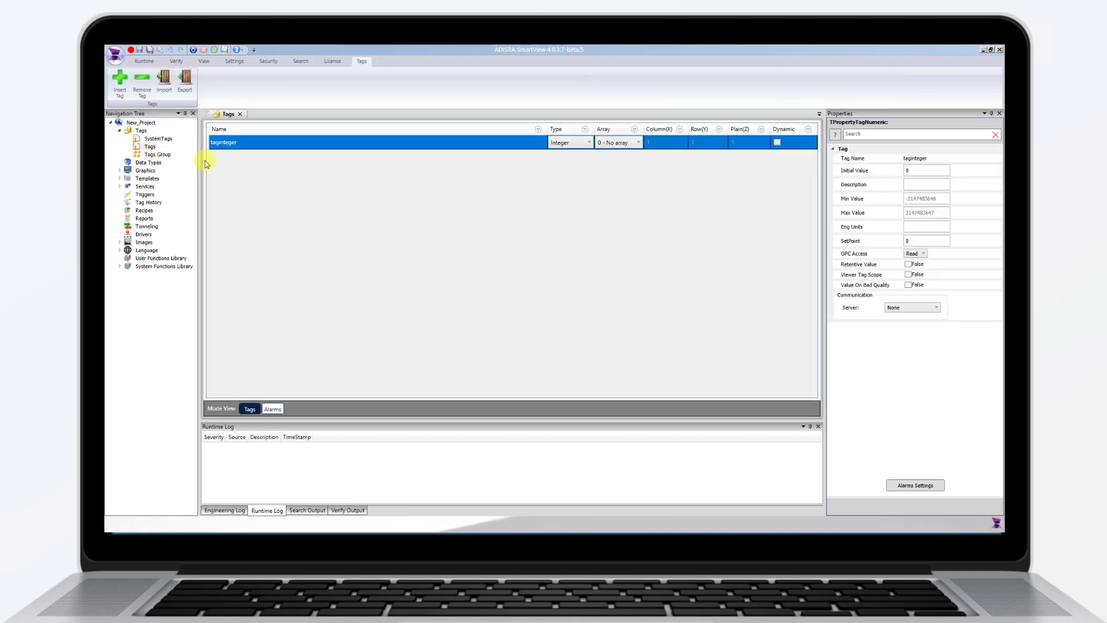
pyautogui.click(272, 409)
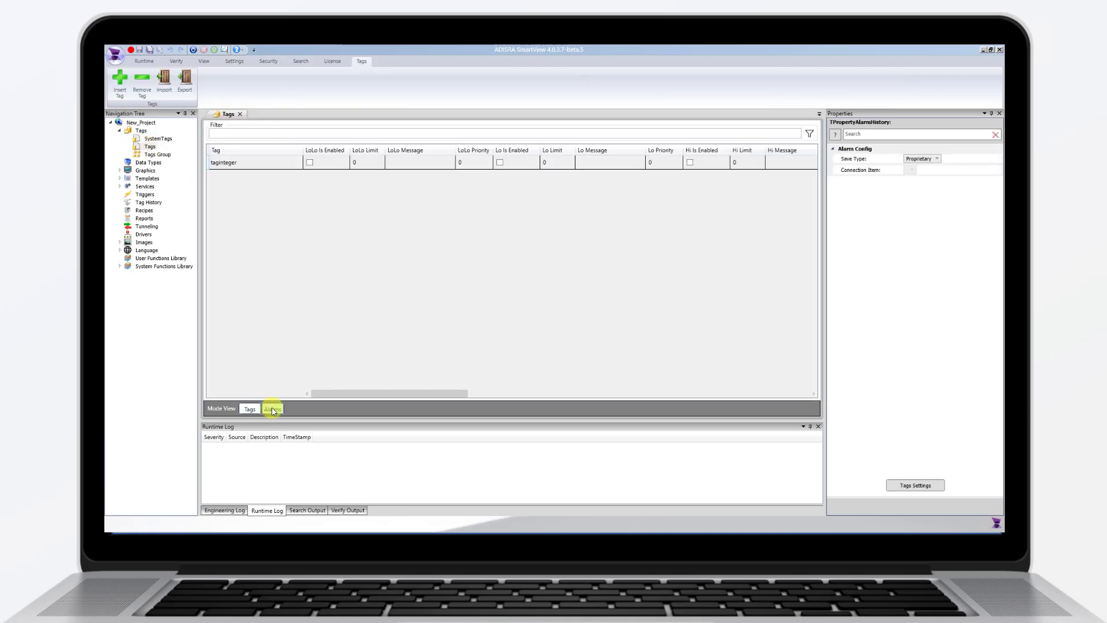
pyautogui.click(309, 162)
pyautogui.click(310, 162)
# - Set the LoLo message of taginteger to "Alarm Message #Value", picking the #Value field from the suggestions
pyautogui.click(406, 163)
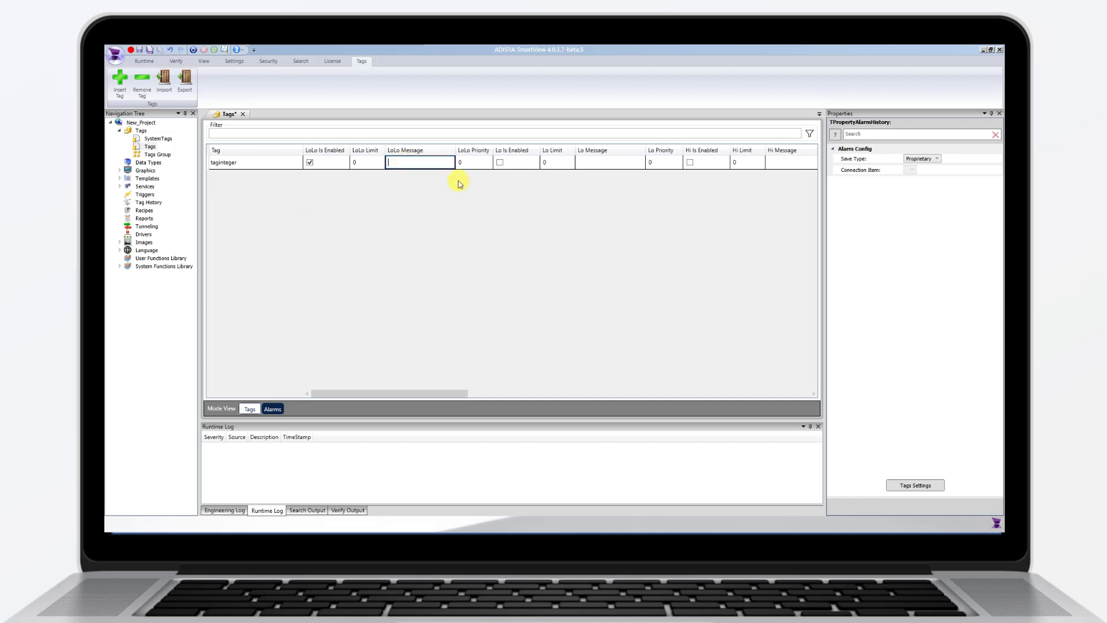
pyautogui.write('Alarm ')
pyautogui.write('Message #')
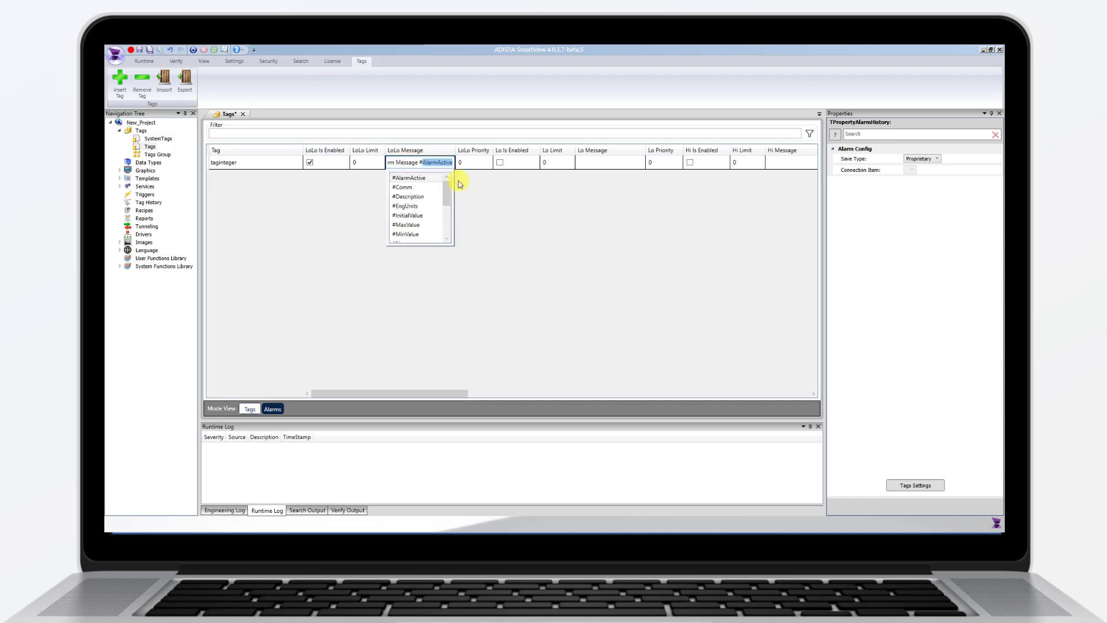
pyautogui.moveTo(448, 186); pyautogui.dragTo(447, 224)
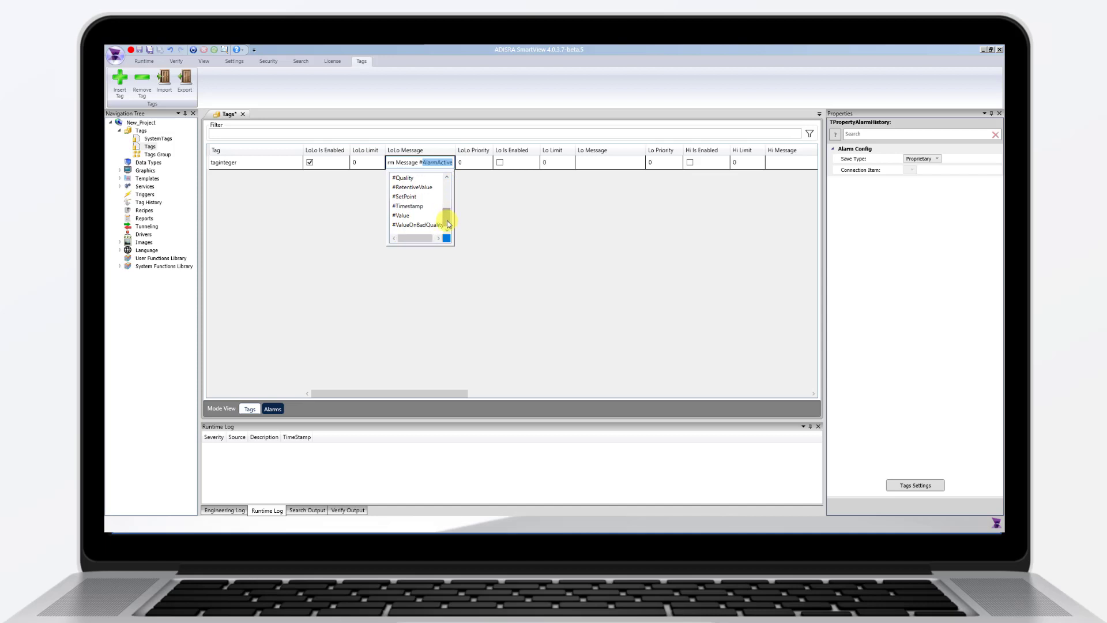
pyautogui.click(413, 215)
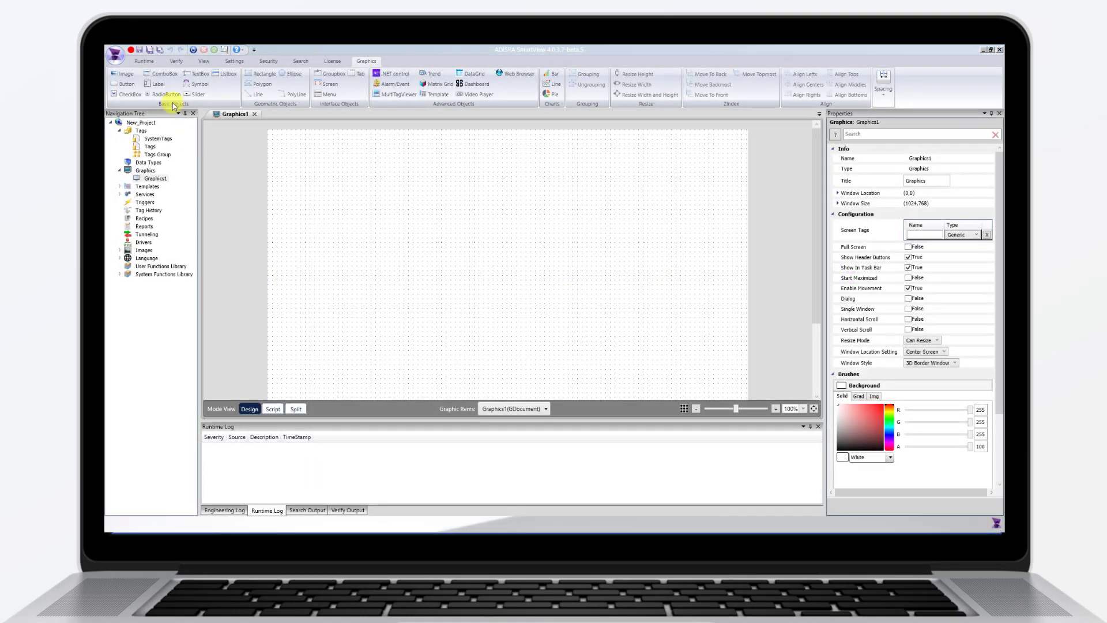
pyautogui.click(262, 74)
pyautogui.moveTo(340, 178); pyautogui.dragTo(362, 307)
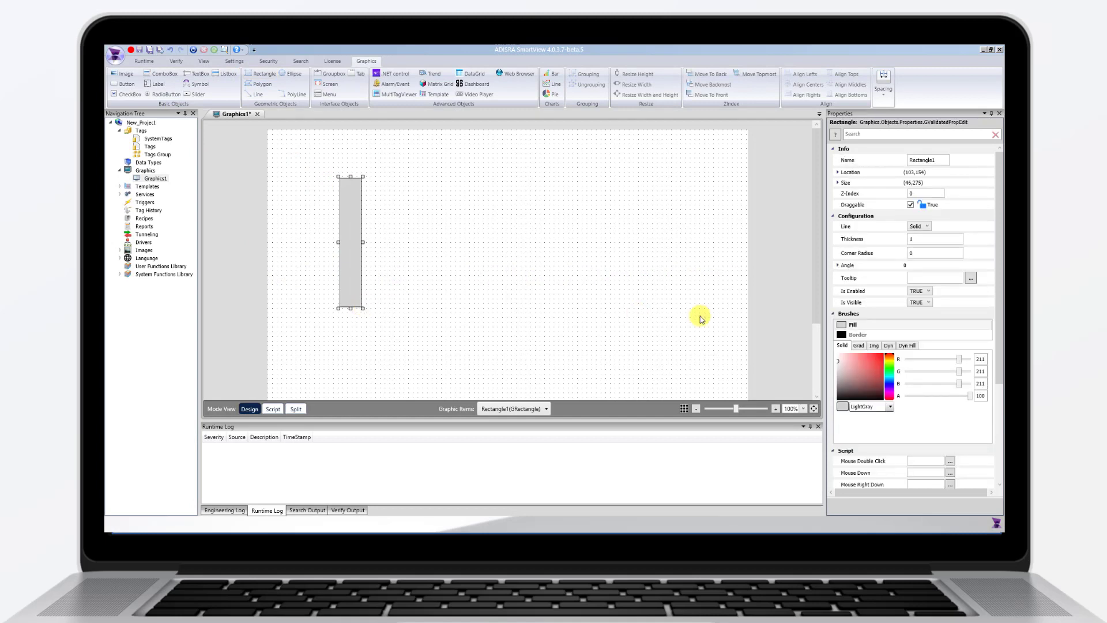
pyautogui.click(908, 346)
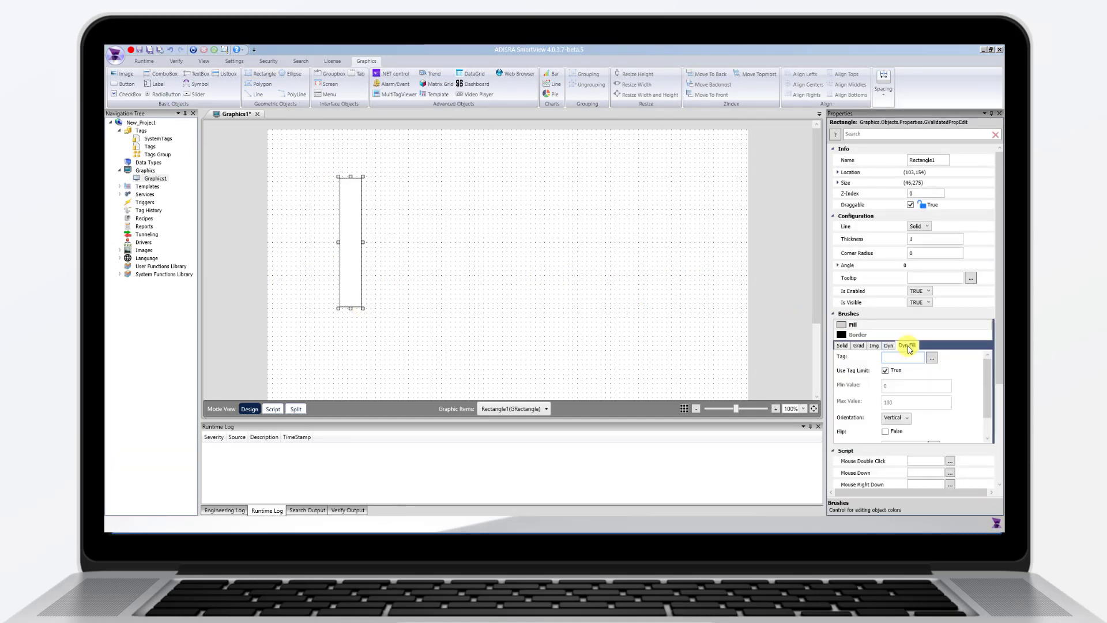
pyautogui.write('@taginteger')
pyautogui.click(932, 376)
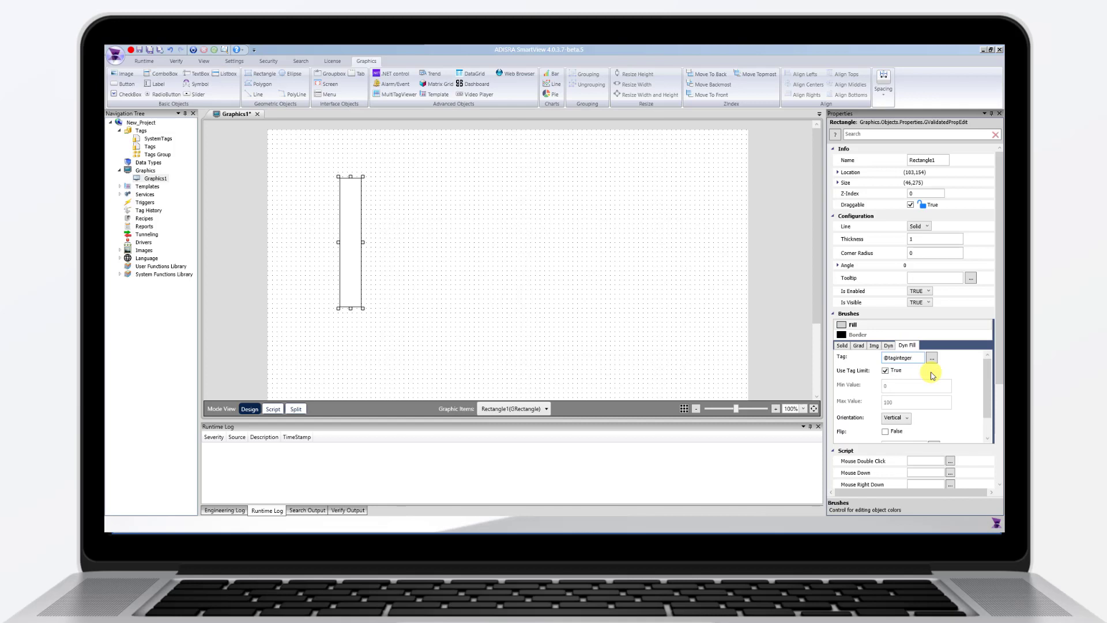
# - Turn off Use Tag Limit for the rectangle's dynamic fill and set its maximum value to 200
pyautogui.click(885, 371)
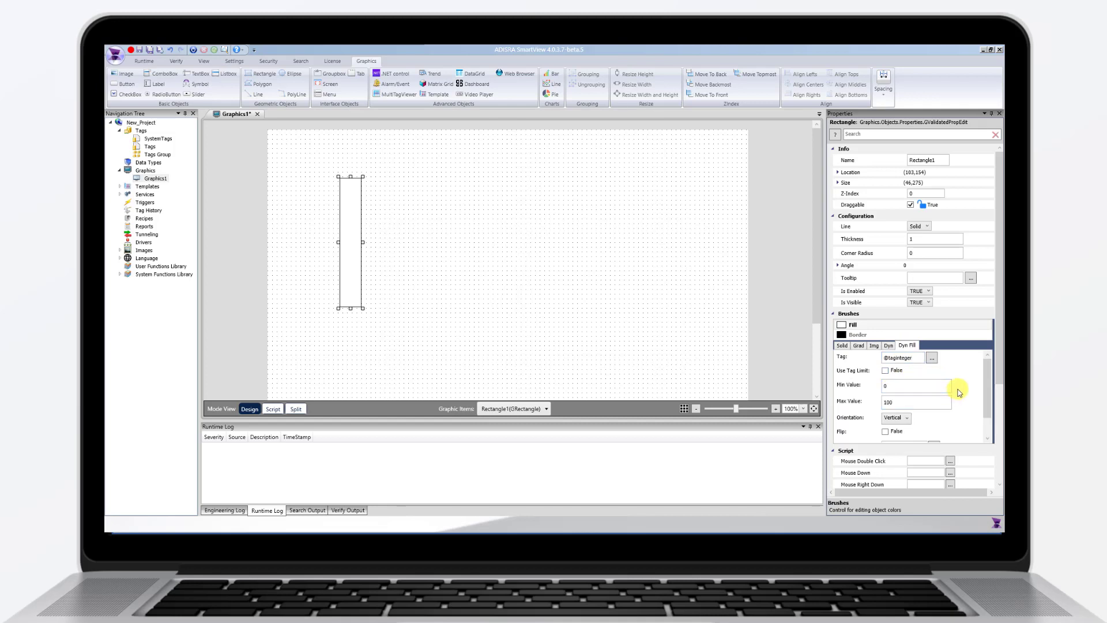
pyautogui.doubleClick(902, 402)
pyautogui.write('200')
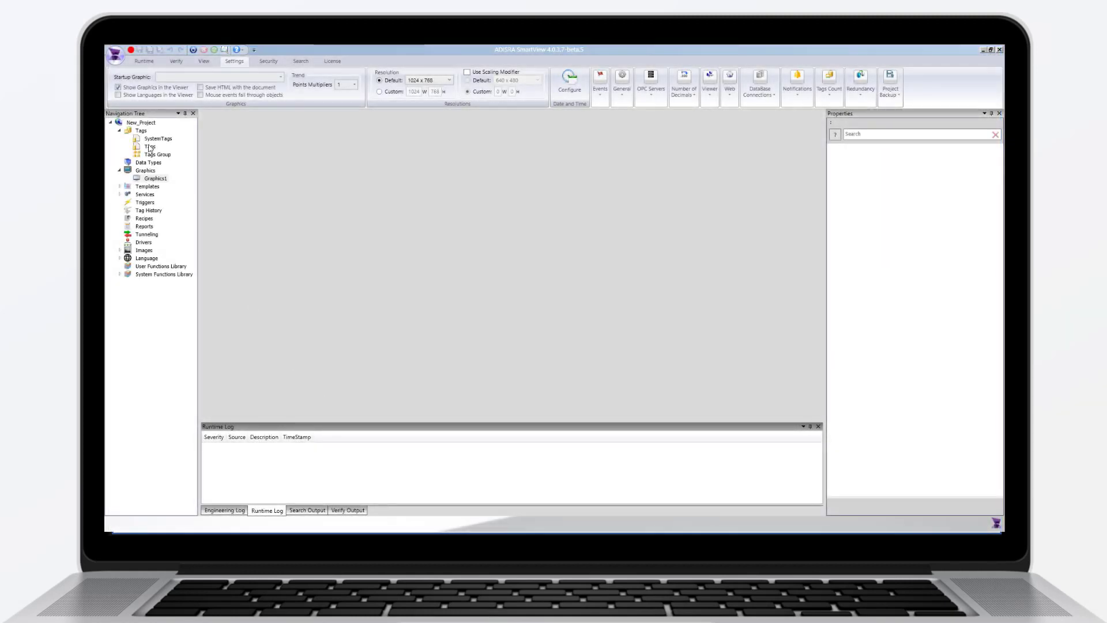
# - Open the project's tag list and enable Value On Bad Quality for taginteger
pyautogui.click(149, 147)
pyautogui.click(264, 146)
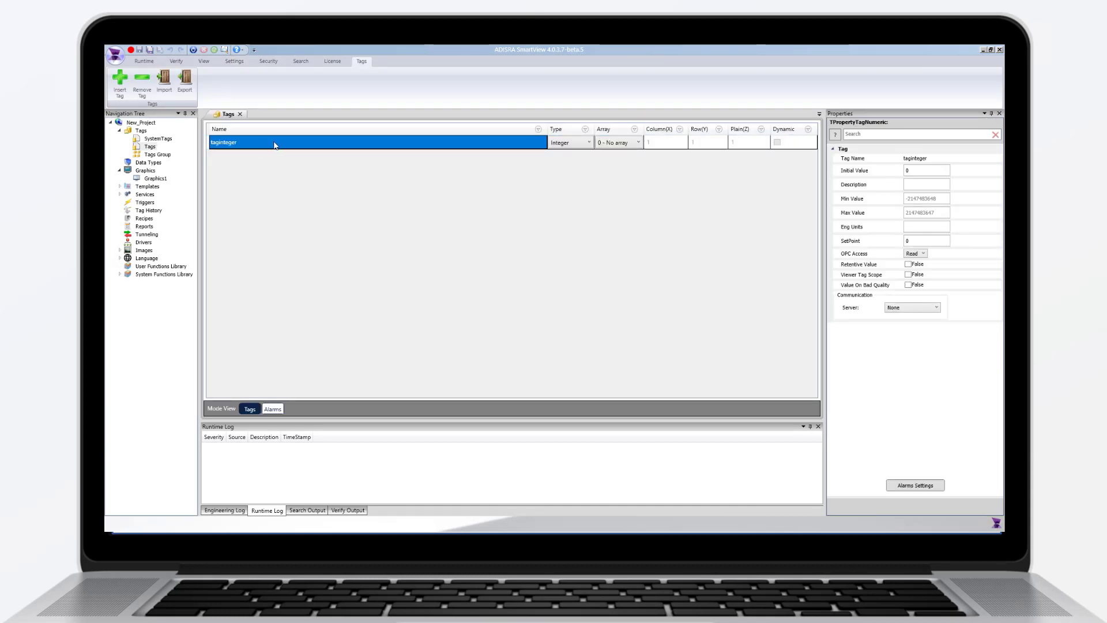
pyautogui.click(911, 286)
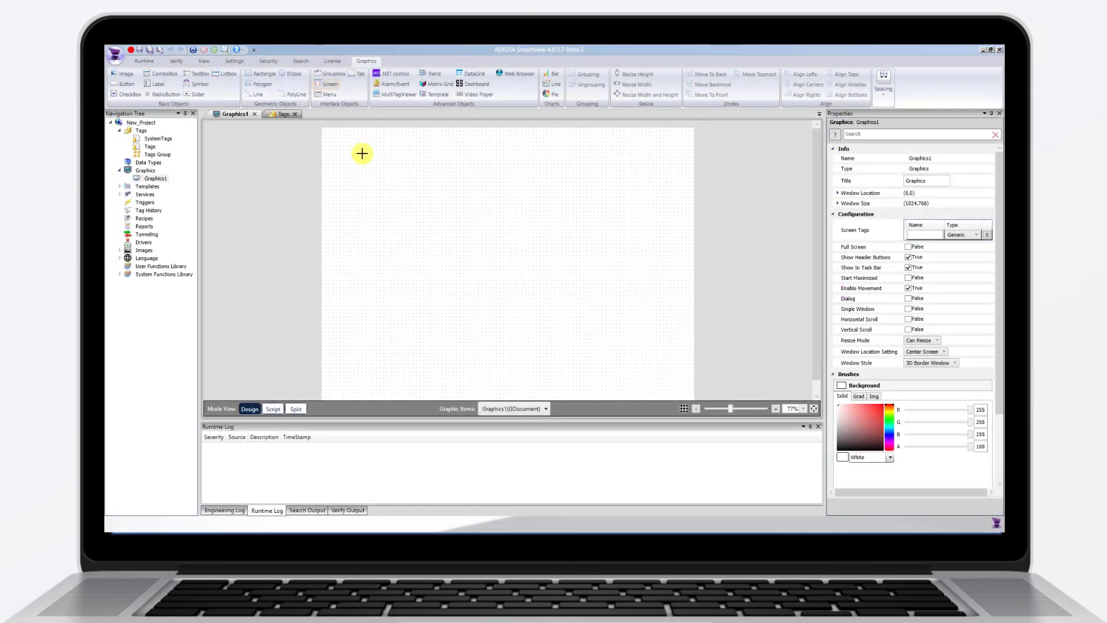
# - Draw a Screen object about 899 by 600 on the Graphics1 canvas
pyautogui.moveTo(362, 137); pyautogui.dragTo(691, 357)
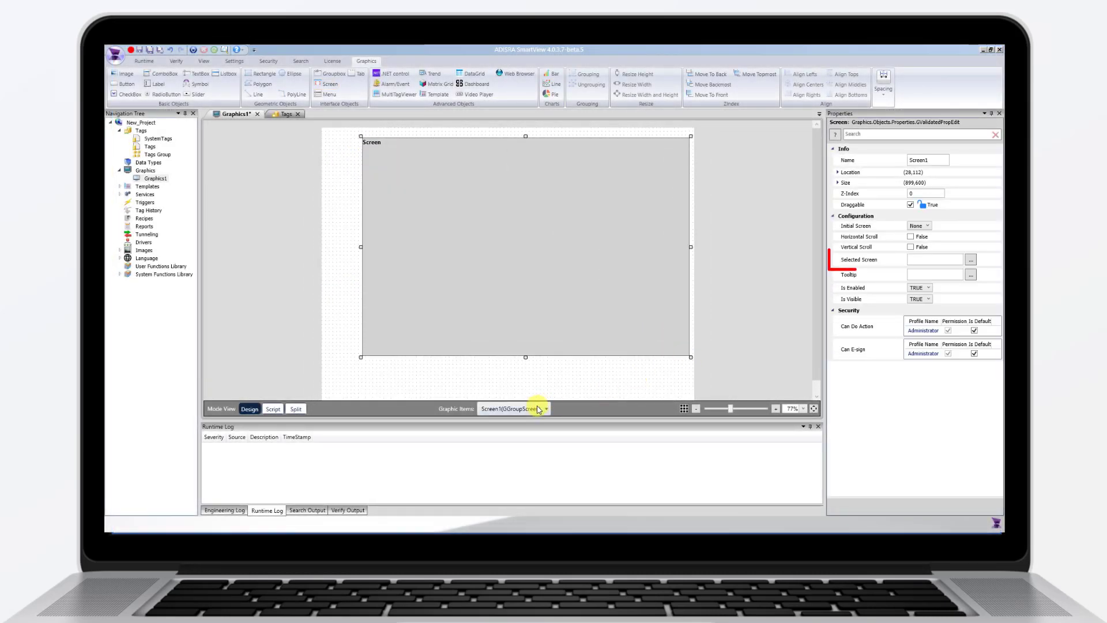